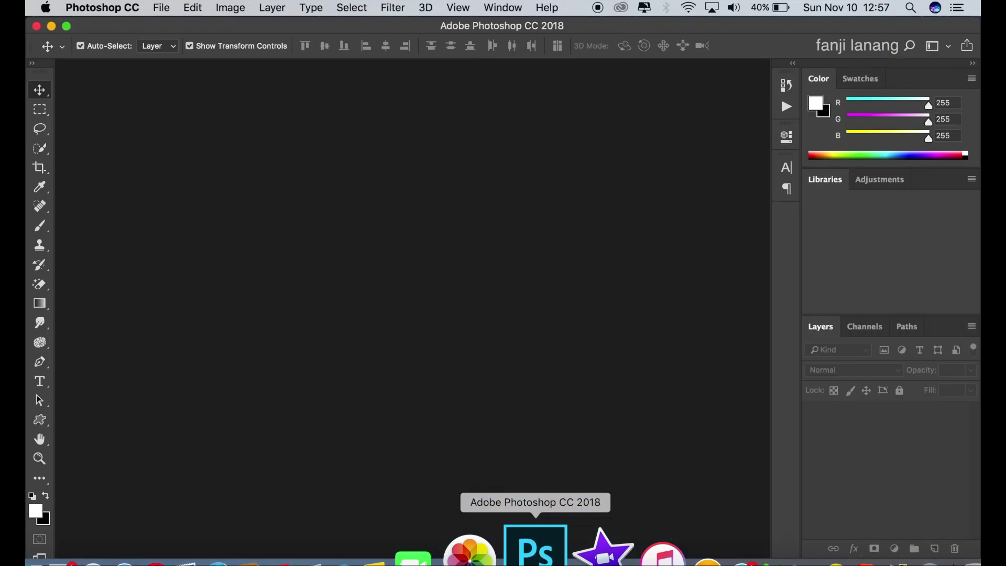
# Open the File menu to begin opening an image
pyautogui.click(167, 13)
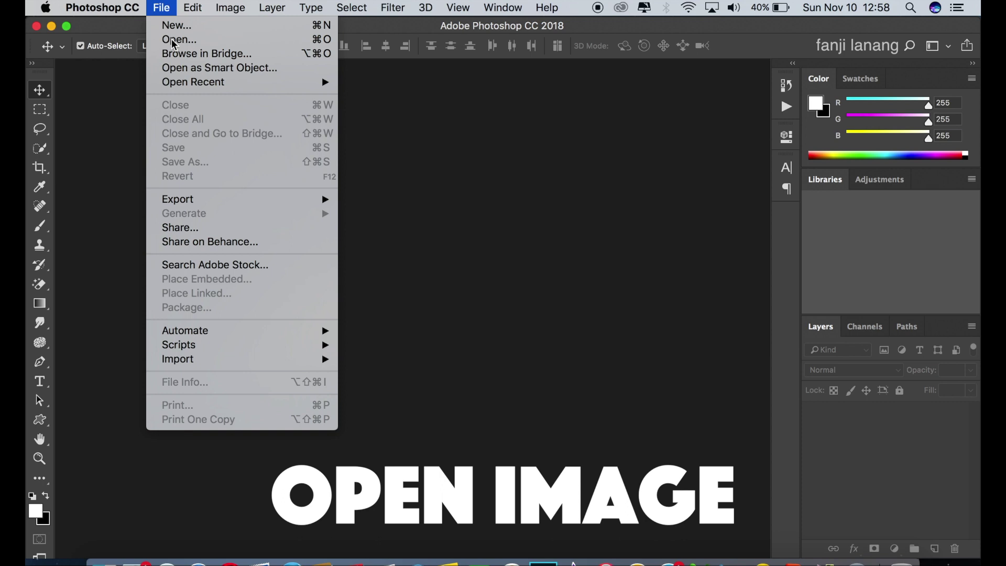
# Open _DSC2462.jpg and duplicate its Background layer into a Background copy
pyautogui.click(174, 41)
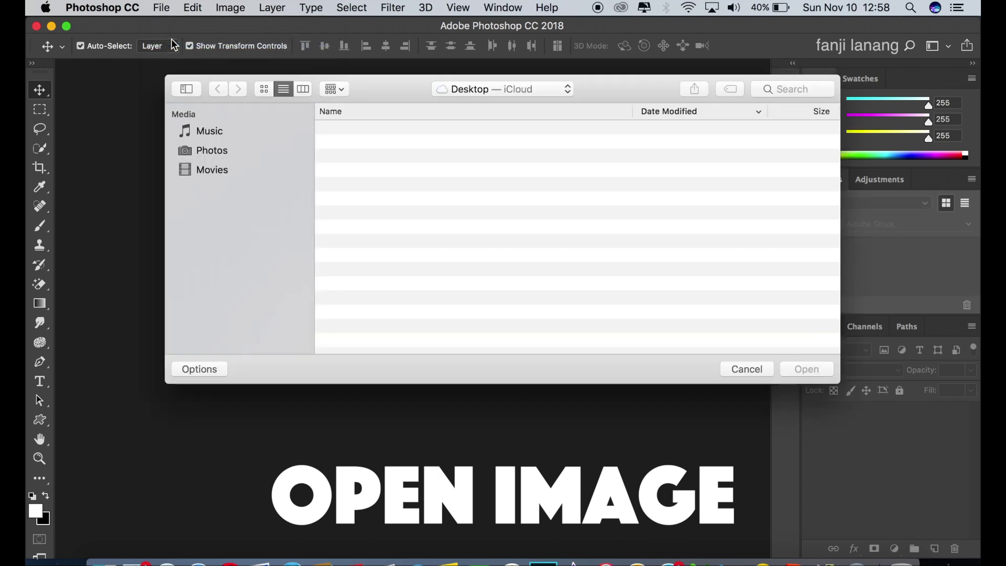
pyautogui.click(381, 130)
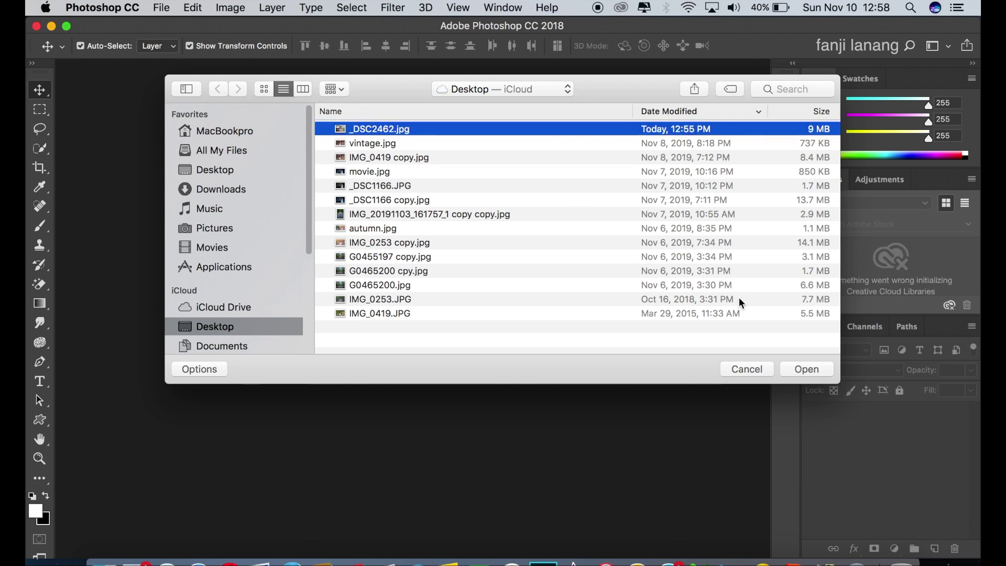
pyautogui.click(812, 369)
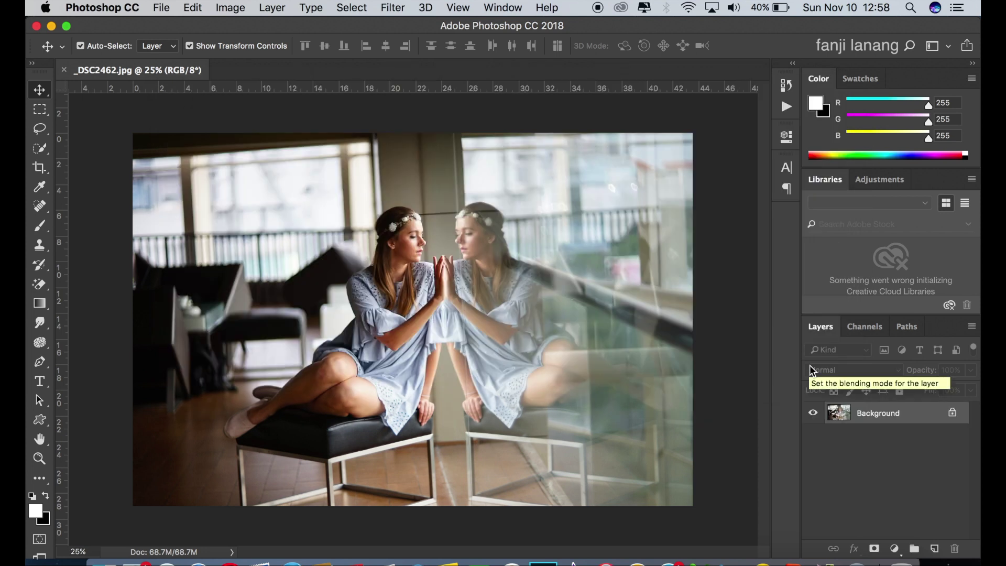
pyautogui.moveTo(836, 421); pyautogui.dragTo(935, 546)
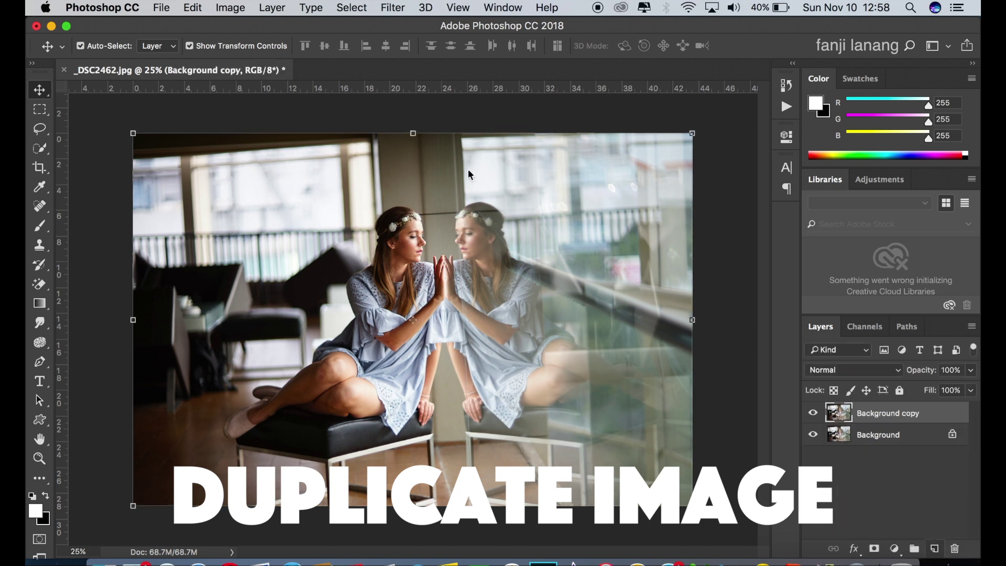
# Apply the Camera Raw Filter and set Temperature -5 and Contrast -20
pyautogui.click(392, 9)
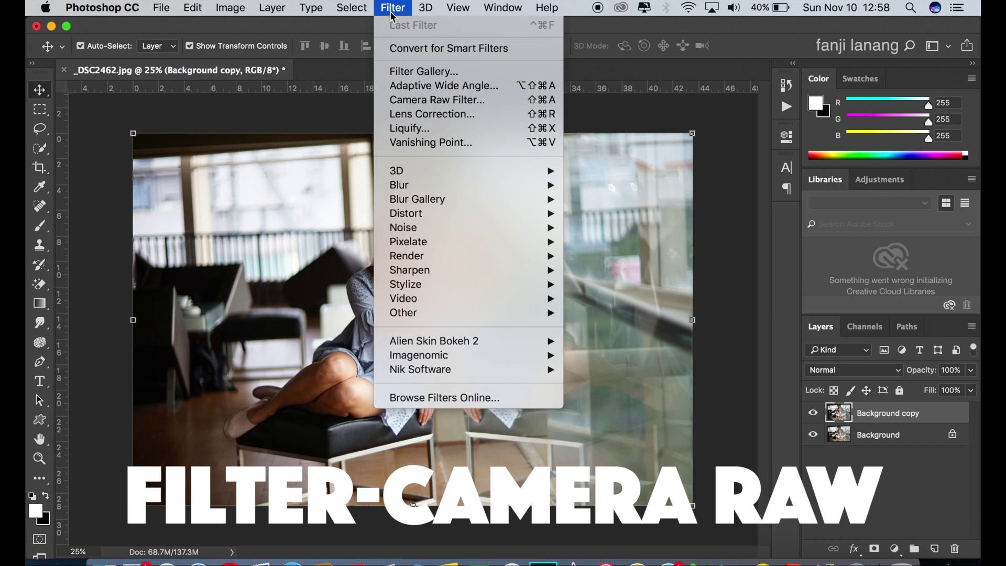
pyautogui.click(402, 103)
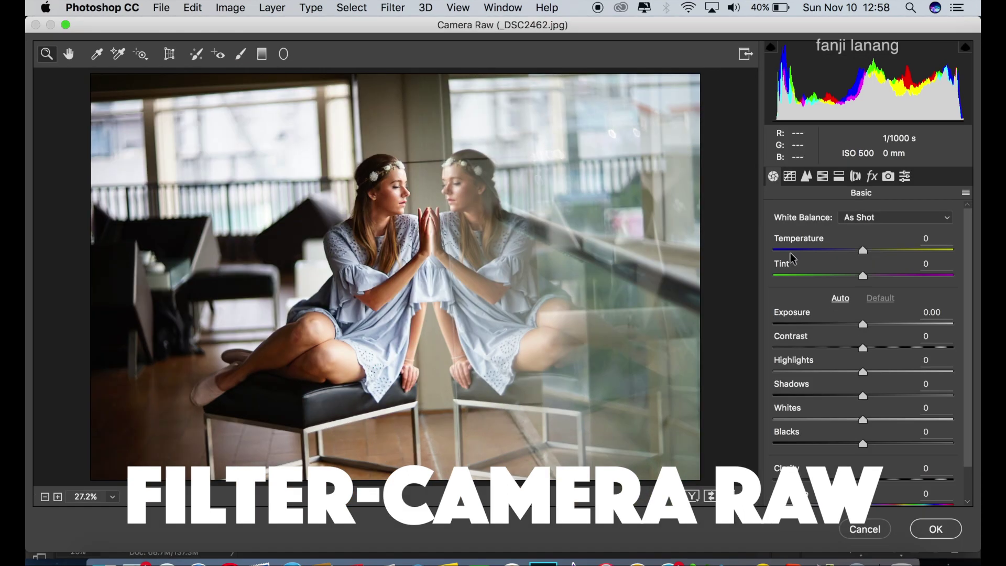
pyautogui.moveTo(863, 250); pyautogui.dragTo(860, 251)
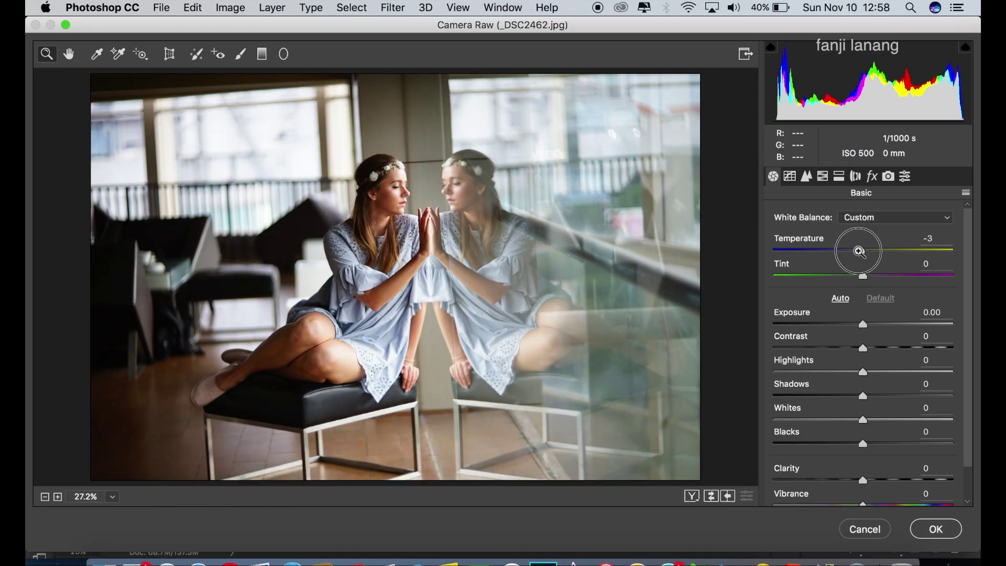
pyautogui.moveTo(860, 252); pyautogui.dragTo(858, 252)
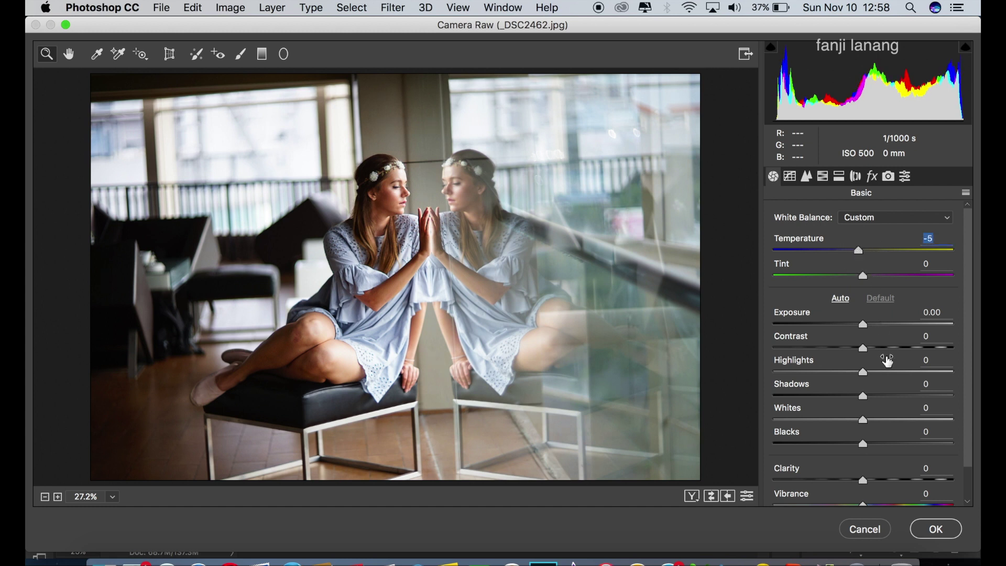
pyautogui.click(851, 348)
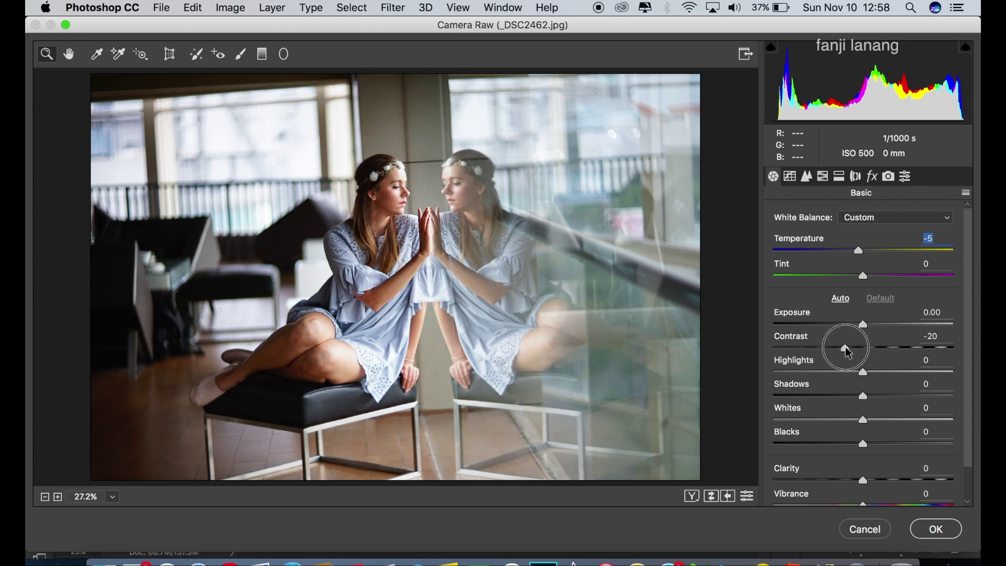
pyautogui.moveTo(851, 349); pyautogui.dragTo(847, 350)
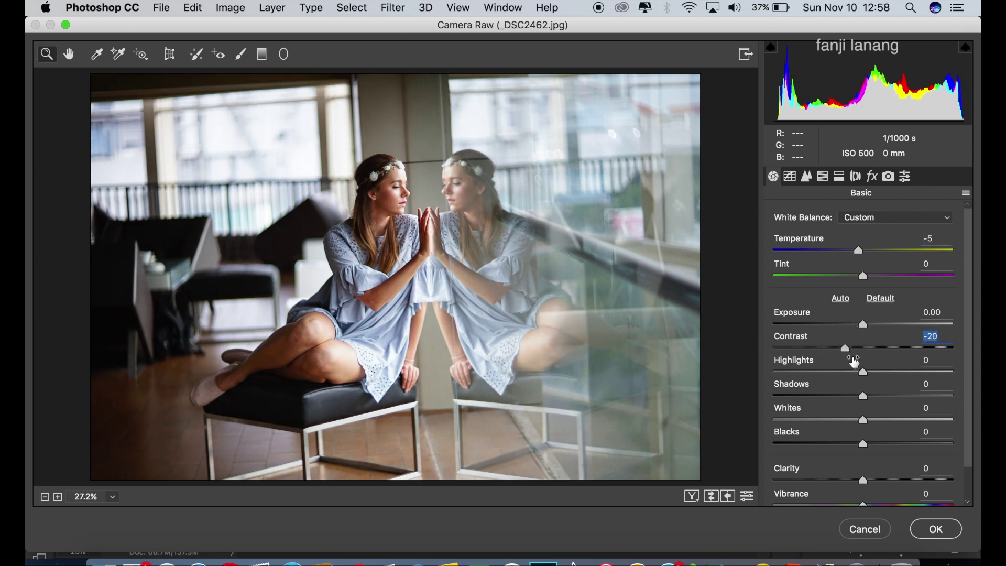
# Set Highlights -65, Shadows +83, Blacks -16 and Clarity -10 in Camera Raw Basic
pyautogui.click(816, 372)
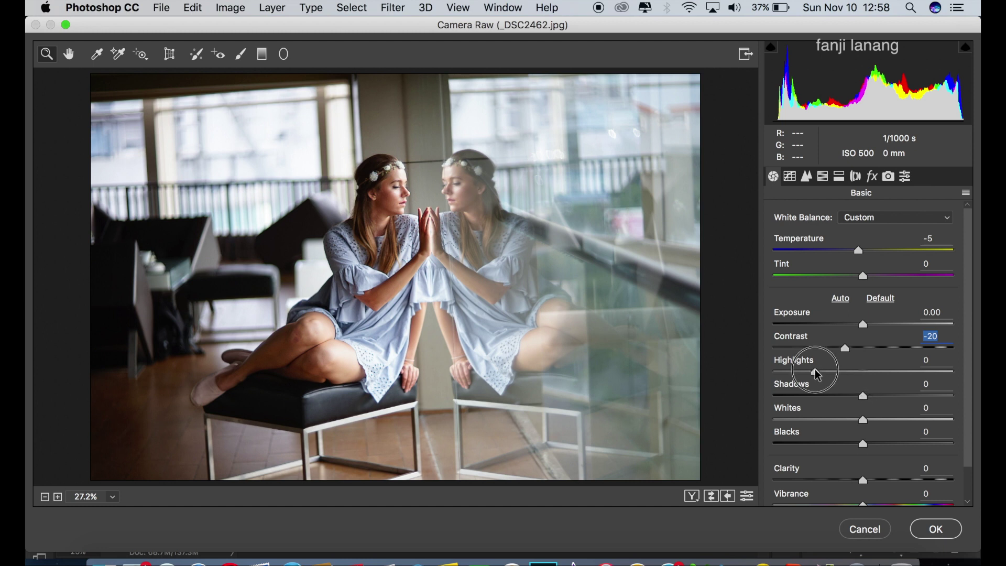
pyautogui.moveTo(818, 374); pyautogui.dragTo(808, 375)
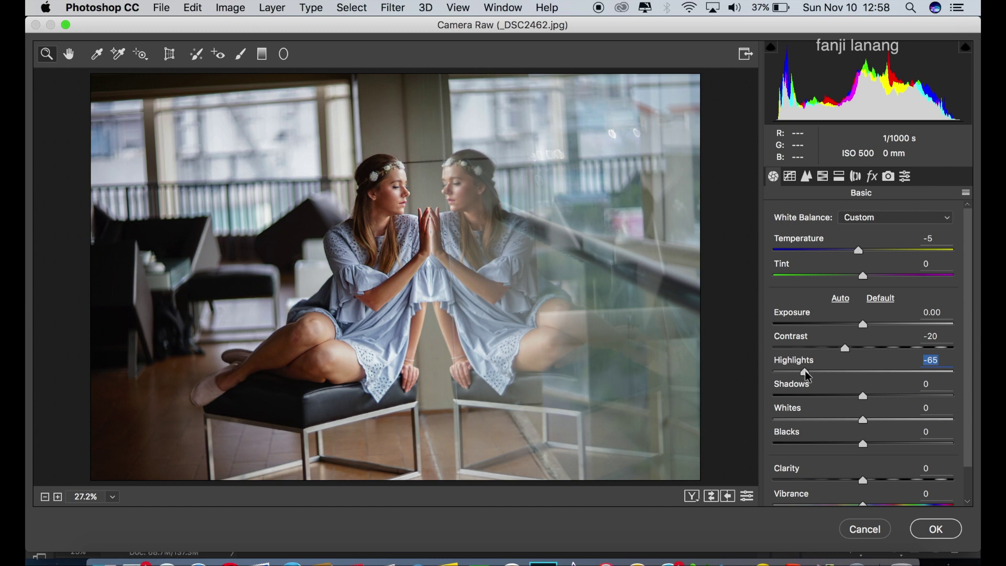
pyautogui.moveTo(907, 395); pyautogui.dragTo(938, 400)
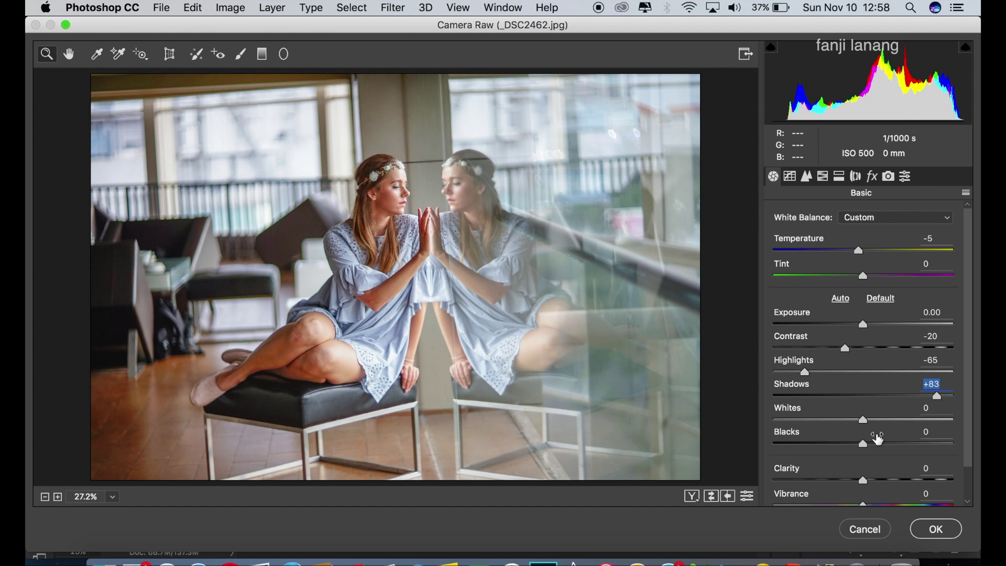
pyautogui.click(851, 445)
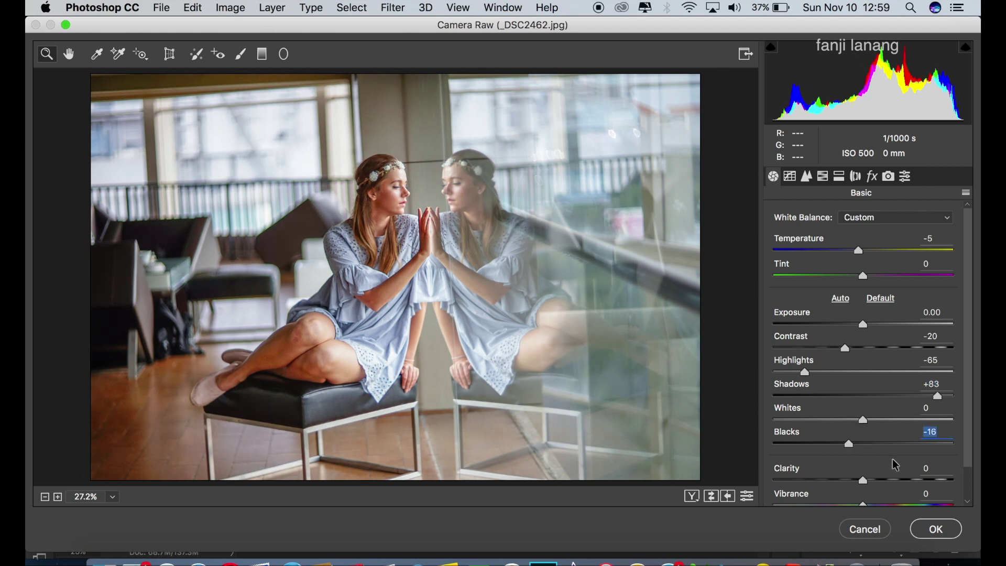
pyautogui.moveTo(862, 481); pyautogui.dragTo(856, 480)
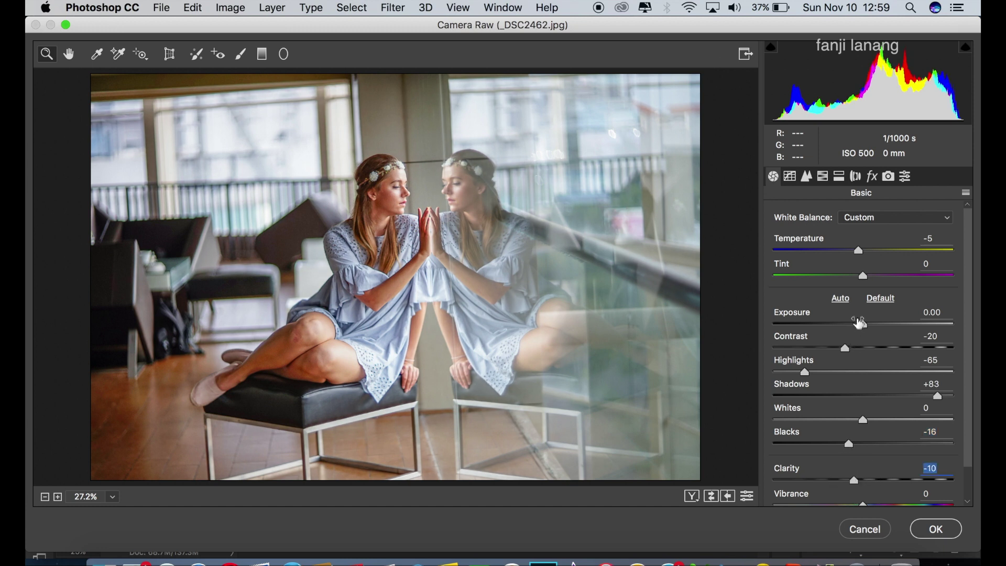
pyautogui.click(789, 180)
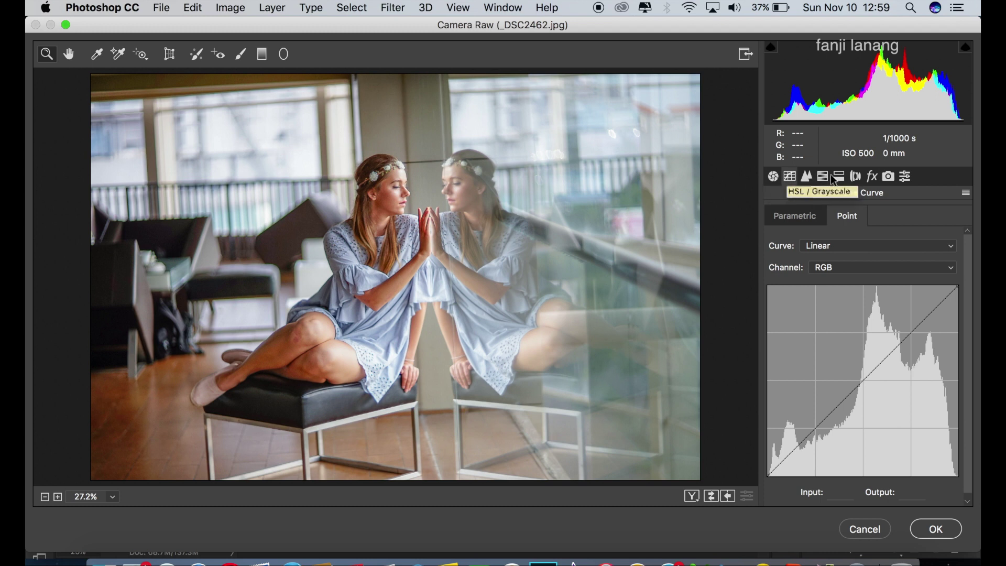
# Darken the parametric tone curve's Lights slider to -56
pyautogui.click(777, 219)
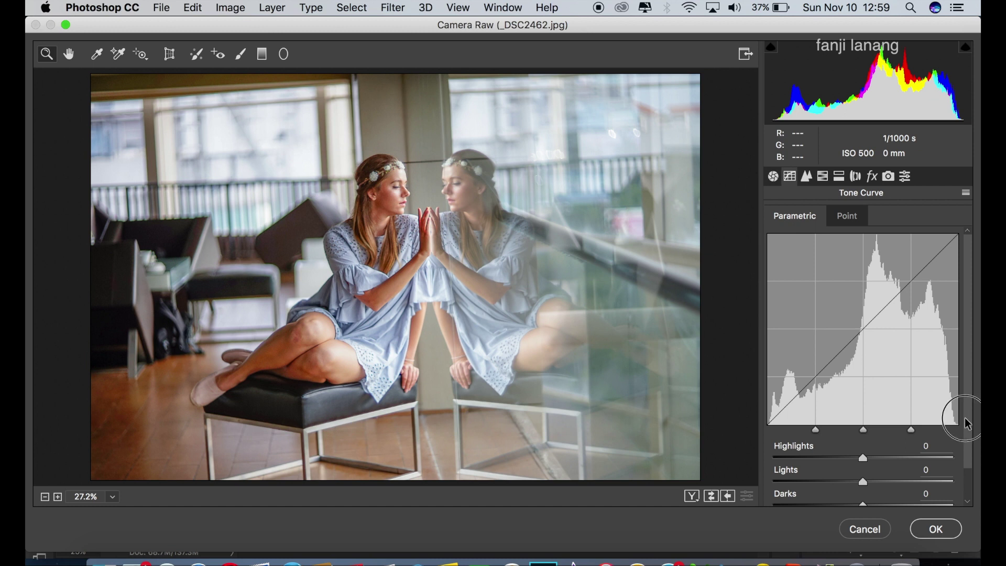
pyautogui.scroll(-3, 970, 441)
pyautogui.moveTo(850, 446); pyautogui.dragTo(819, 448)
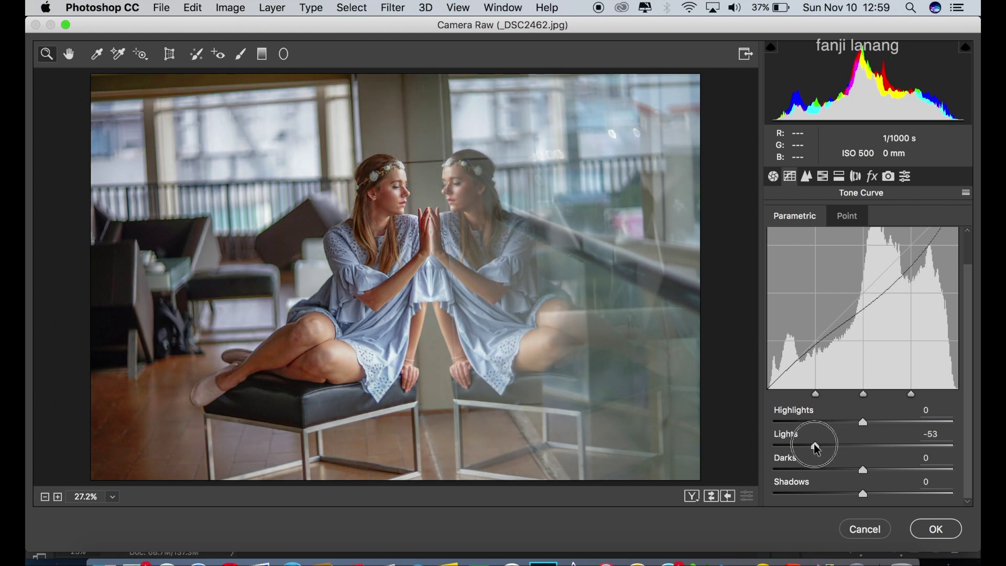
pyautogui.moveTo(818, 449); pyautogui.dragTo(816, 449)
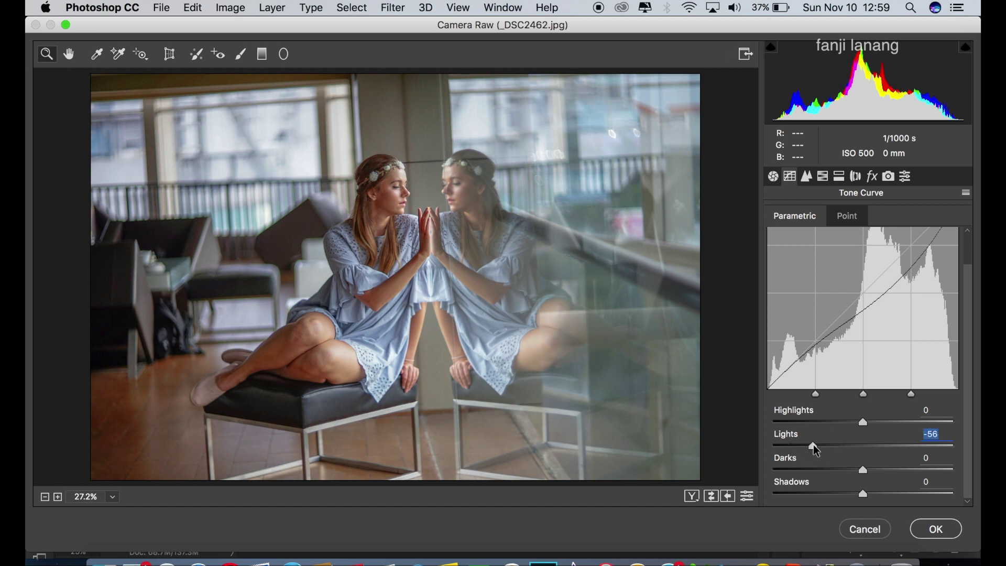
pyautogui.click(848, 216)
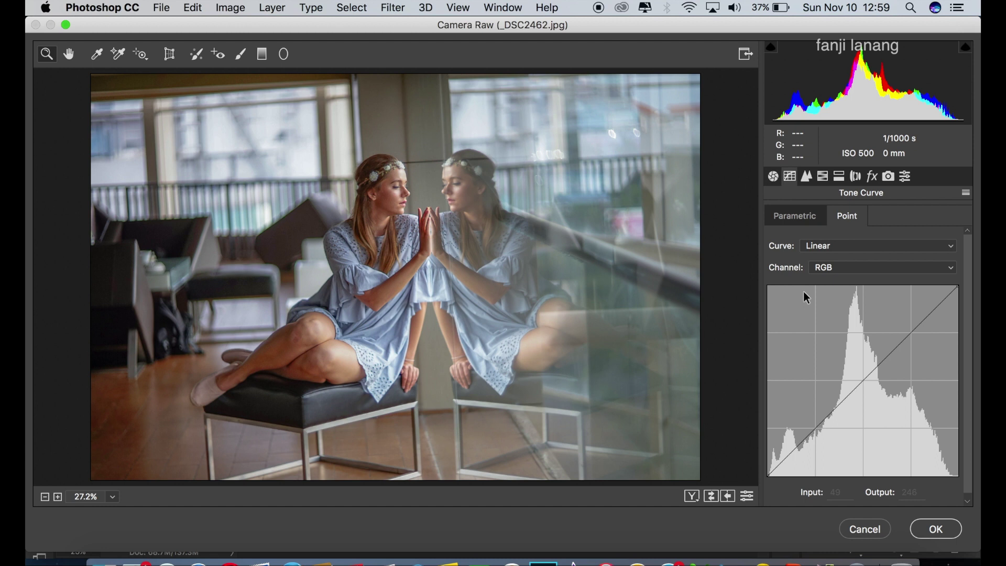
# Shape the RGB point curve into a faded S-curve, capping whites at 229 and lifting shadows
pyautogui.click(864, 380)
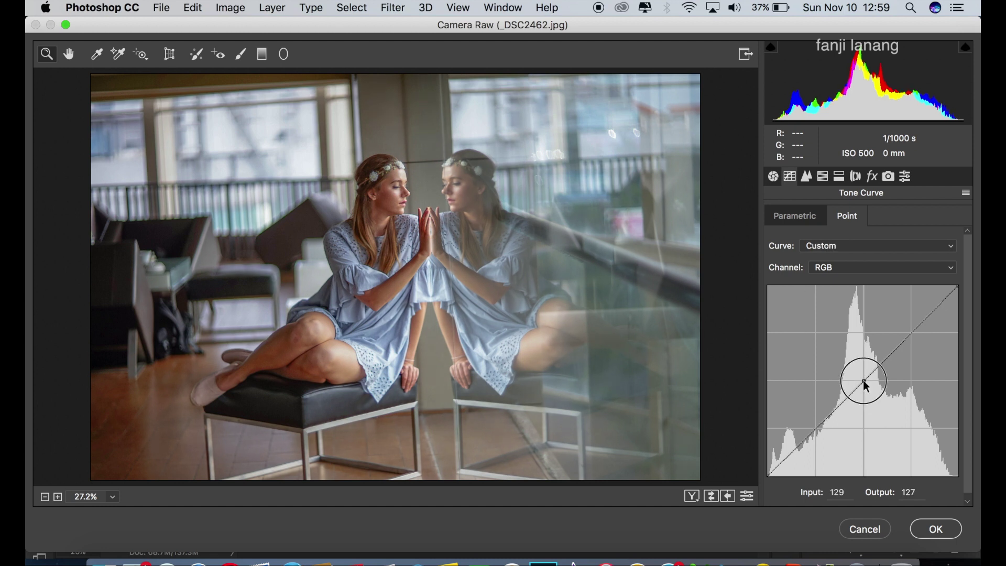
pyautogui.moveTo(866, 386); pyautogui.dragTo(864, 379)
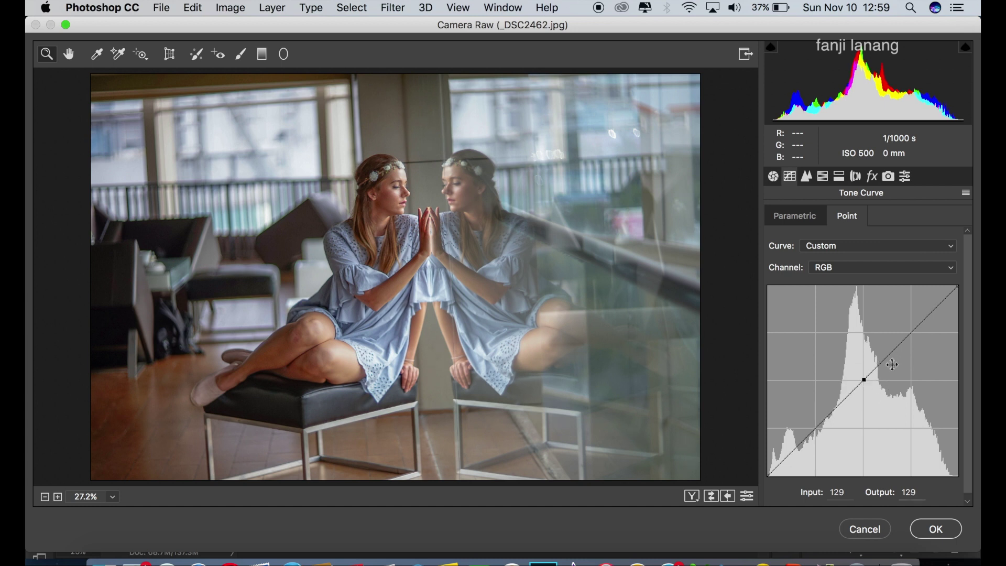
pyautogui.click(912, 332)
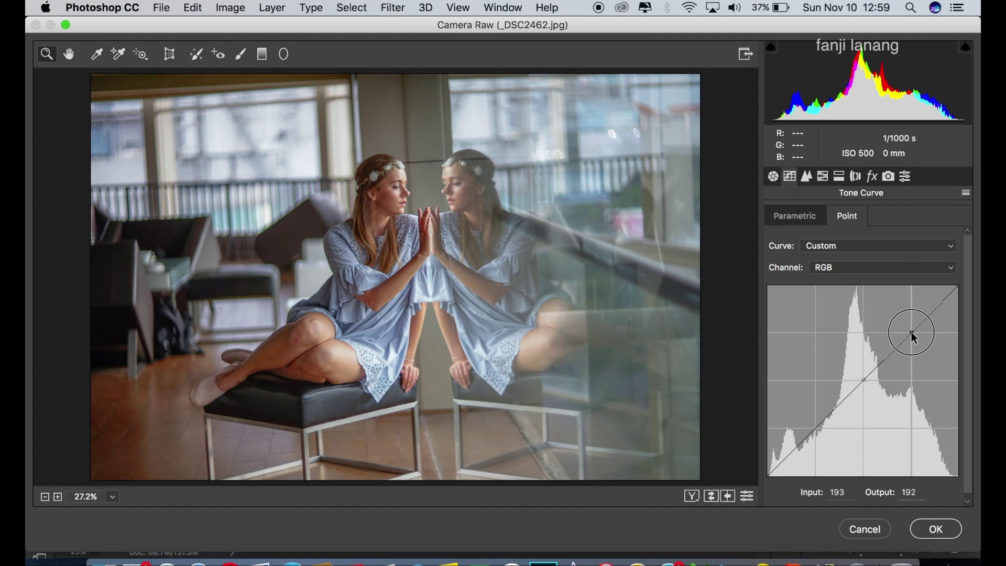
pyautogui.moveTo(913, 332); pyautogui.dragTo(913, 332)
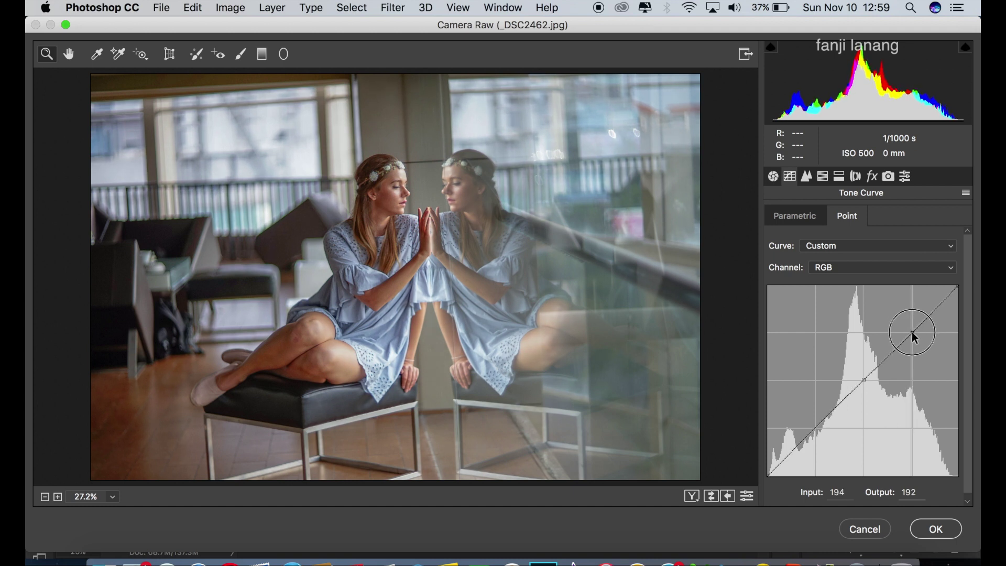
pyautogui.moveTo(959, 286); pyautogui.dragTo(967, 310)
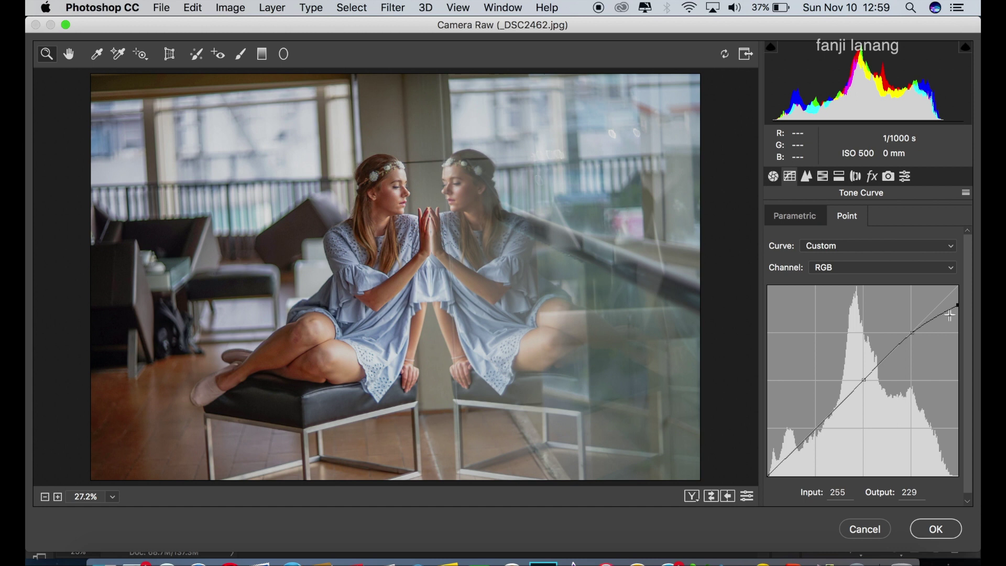
pyautogui.moveTo(770, 475); pyautogui.dragTo(763, 464)
pyautogui.click(784, 455)
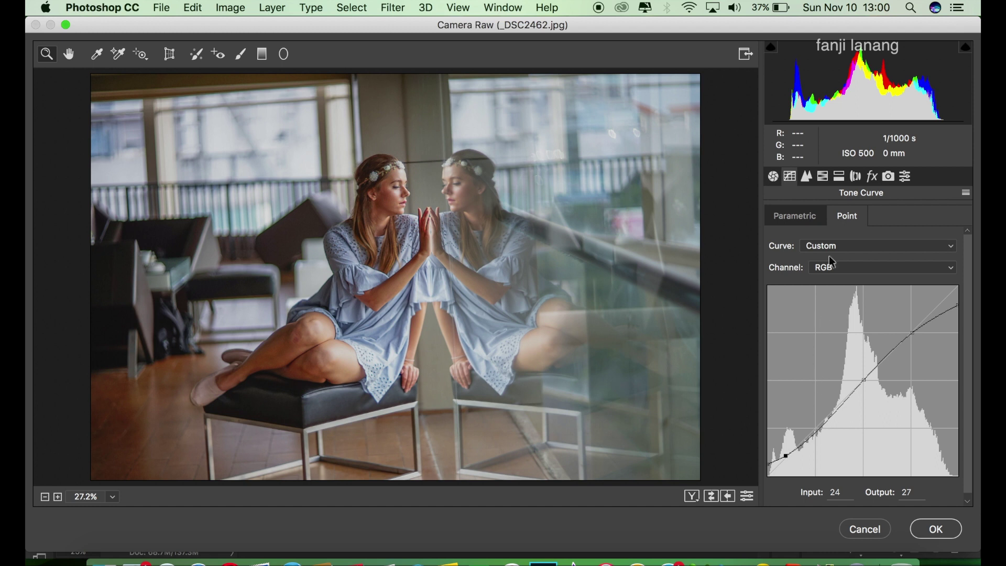
pyautogui.click(807, 176)
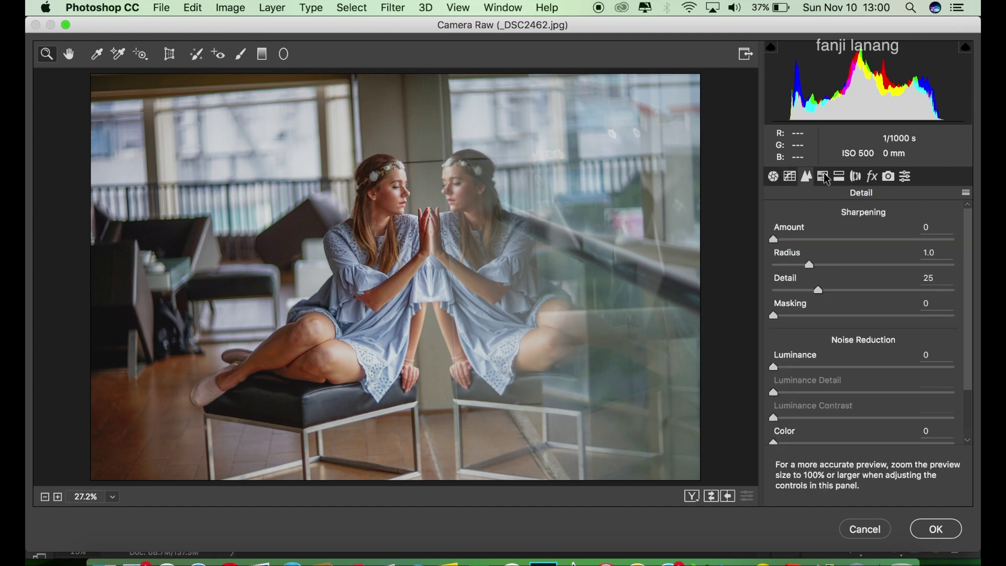
# Set HSL Hue to Reds -5, Oranges -10, Yellows and Greens -100, Aquas +62, Blues negative
pyautogui.click(825, 176)
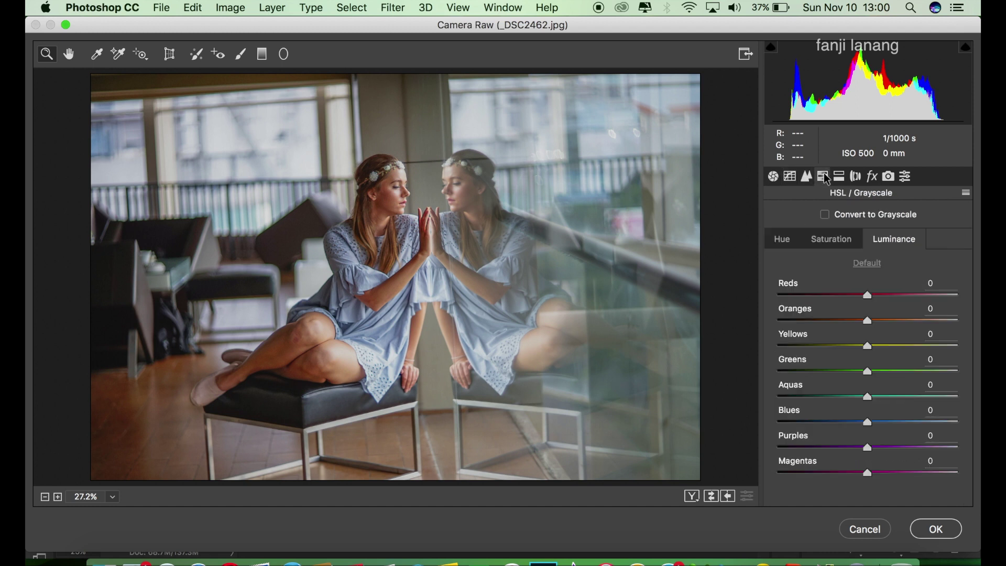
pyautogui.click(783, 243)
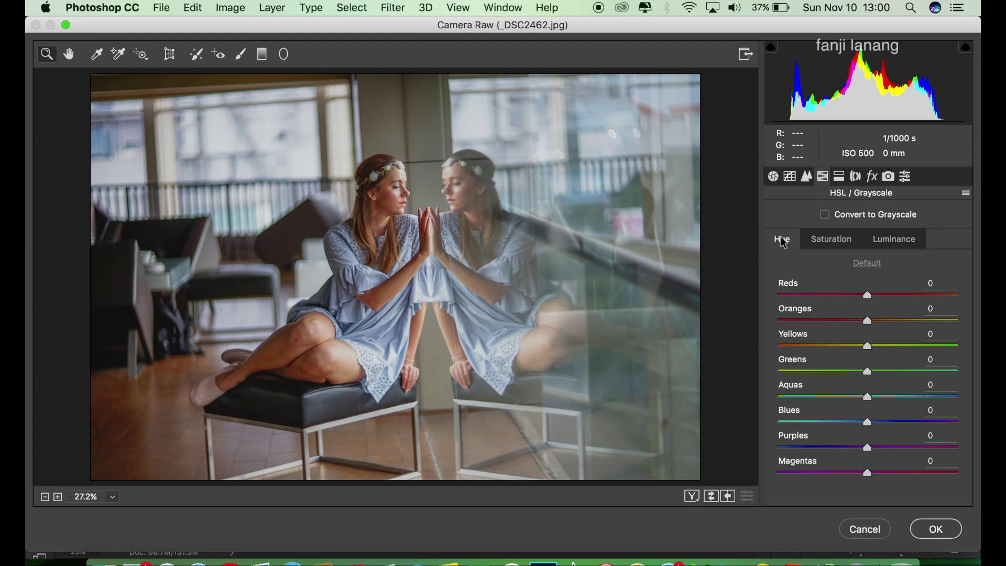
pyautogui.moveTo(868, 295)
pyautogui.mouseDown()
pyautogui.moveTo(859, 321)
pyautogui.moveTo(765, 346)
pyautogui.mouseUp()
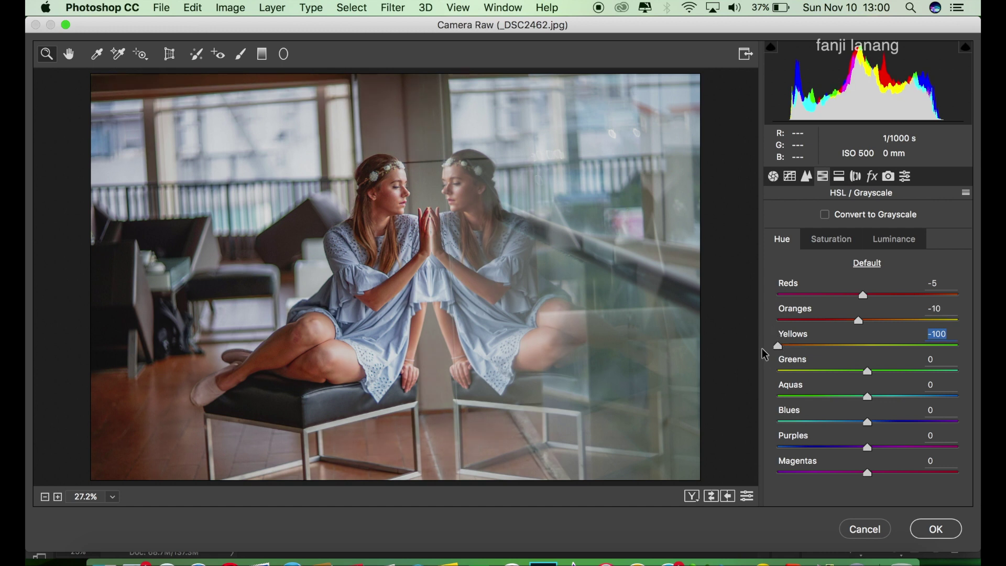
pyautogui.moveTo(838, 372); pyautogui.dragTo(763, 383)
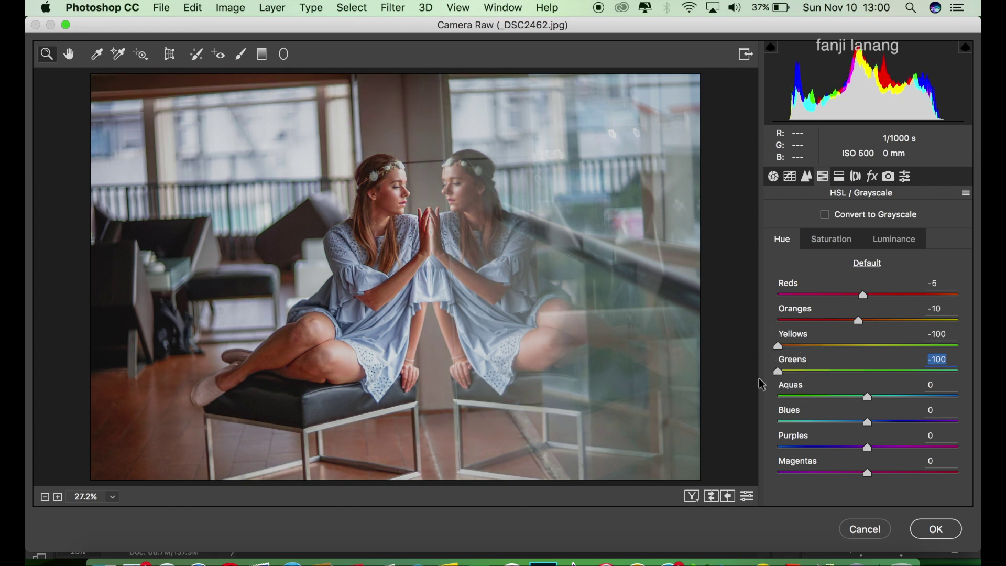
pyautogui.moveTo(868, 397); pyautogui.dragTo(926, 400)
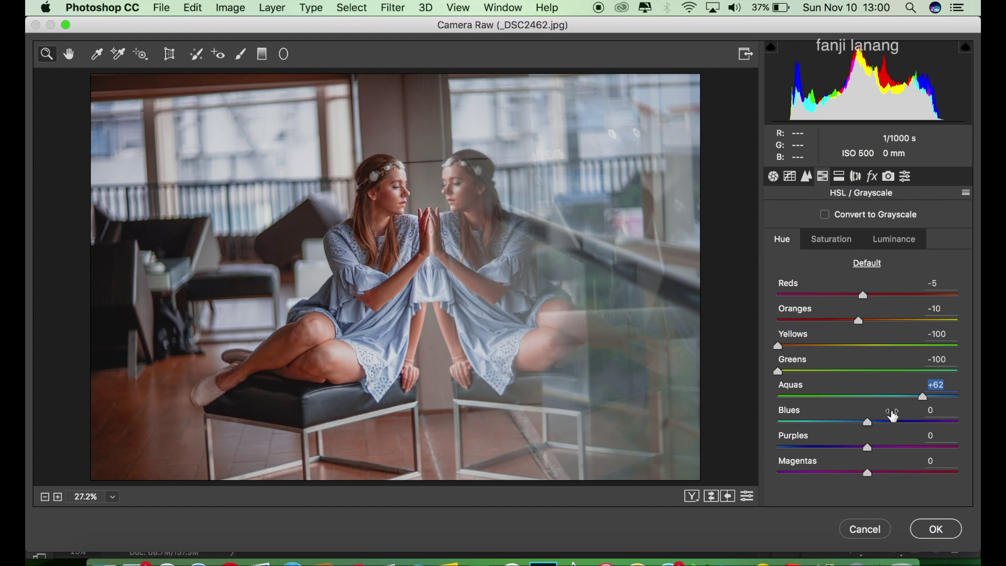
pyautogui.moveTo(859, 423); pyautogui.dragTo(850, 426)
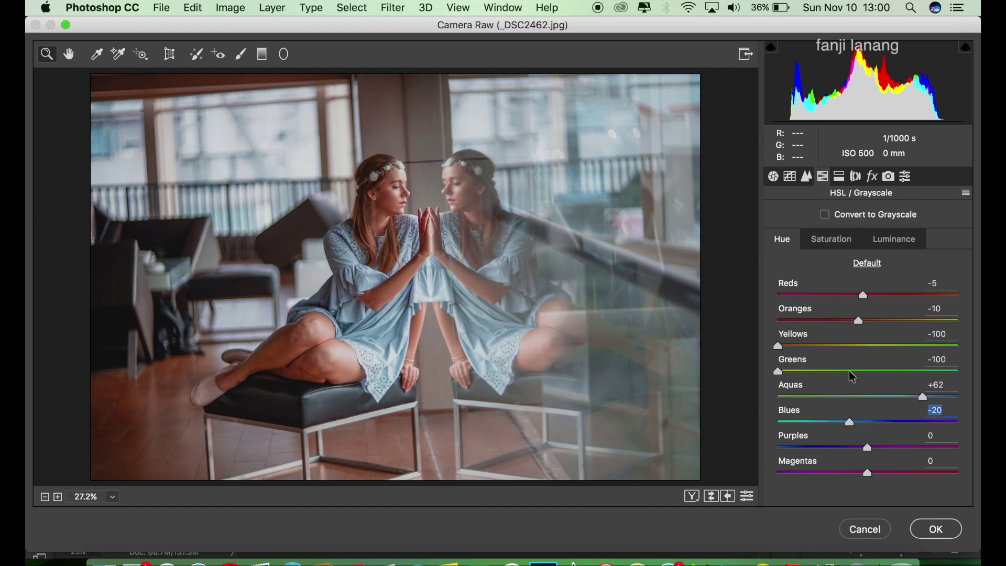
# Set HSL Saturation to Reds -5, Oranges -13, Yellows +2 and Greens -20
pyautogui.click(833, 245)
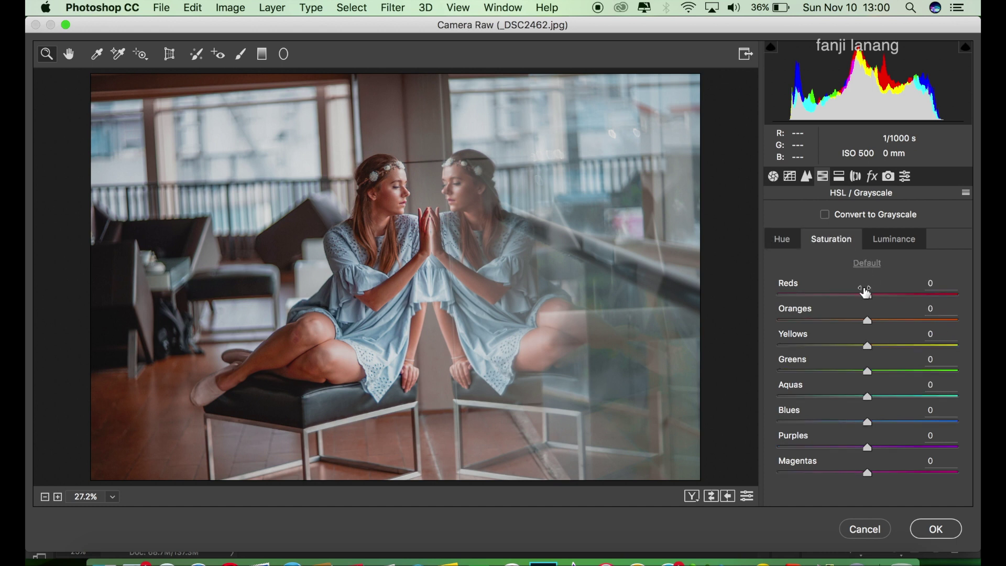
pyautogui.moveTo(868, 296); pyautogui.dragTo(858, 325)
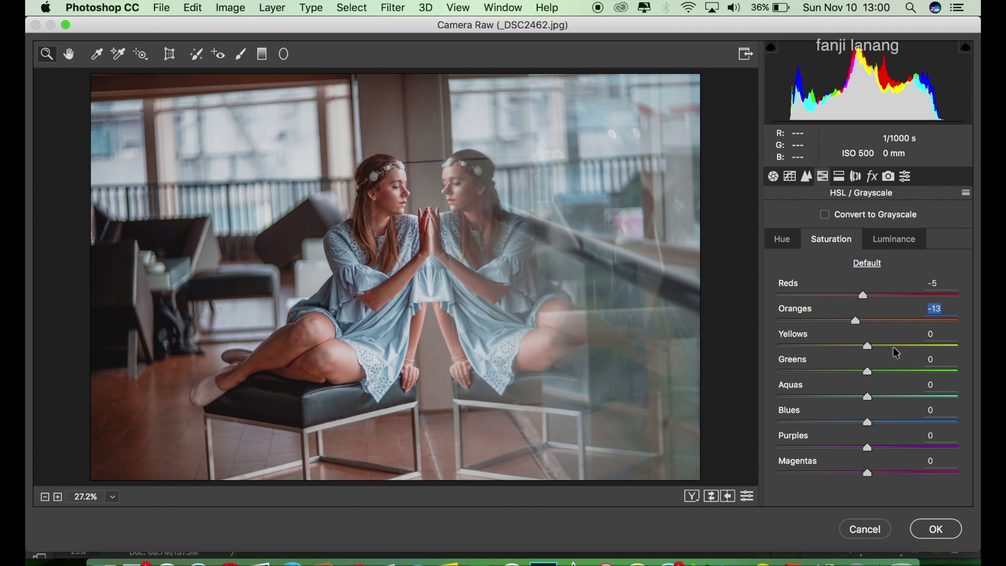
pyautogui.moveTo(869, 346); pyautogui.dragTo(871, 346)
pyautogui.moveTo(849, 371); pyautogui.dragTo(851, 372)
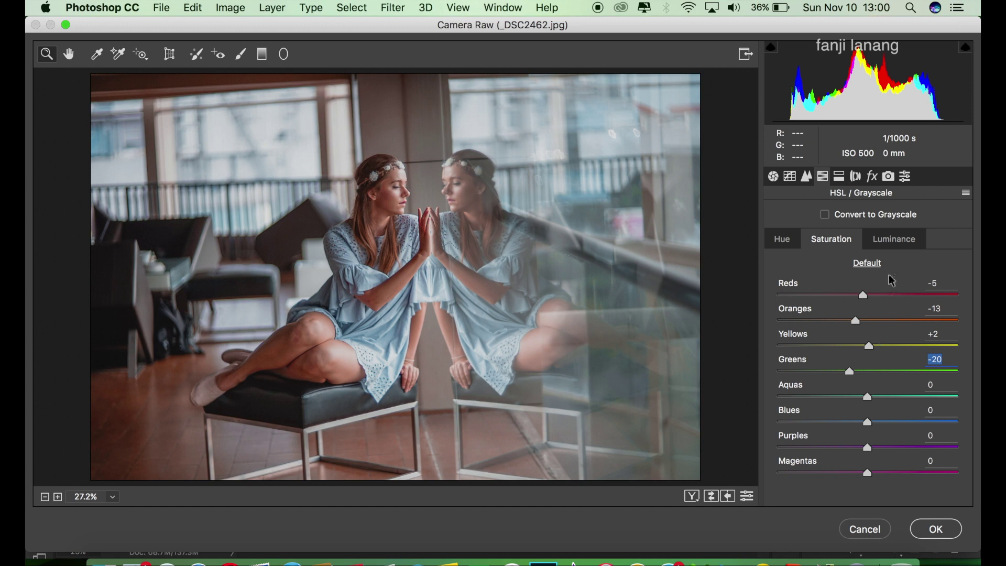
# Set HSL Luminance to Reds +34, Oranges +53, Yellows +33 and Aquas +8
pyautogui.click(897, 243)
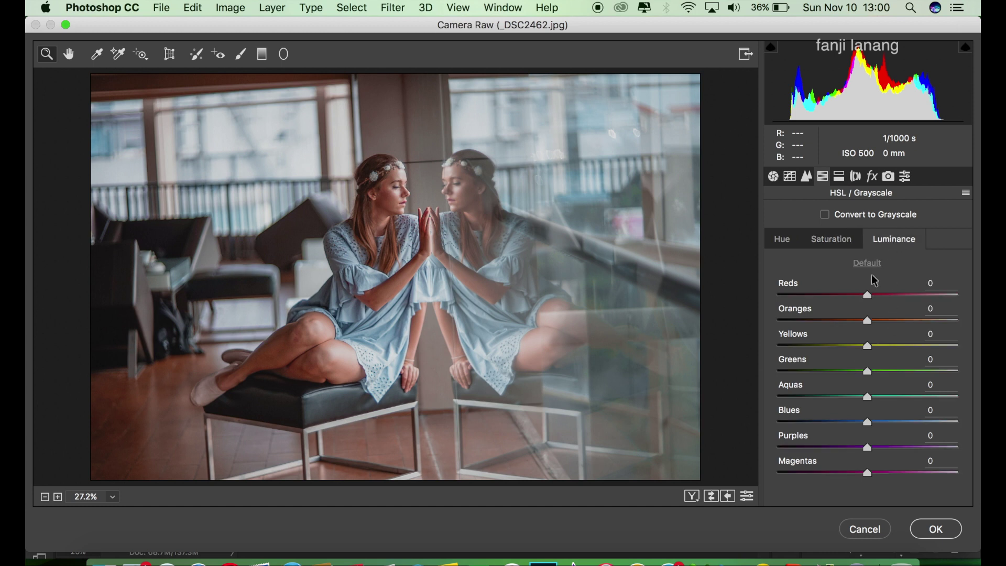
pyautogui.moveTo(885, 293)
pyautogui.mouseDown()
pyautogui.moveTo(915, 320)
pyautogui.moveTo(900, 351)
pyautogui.mouseUp()
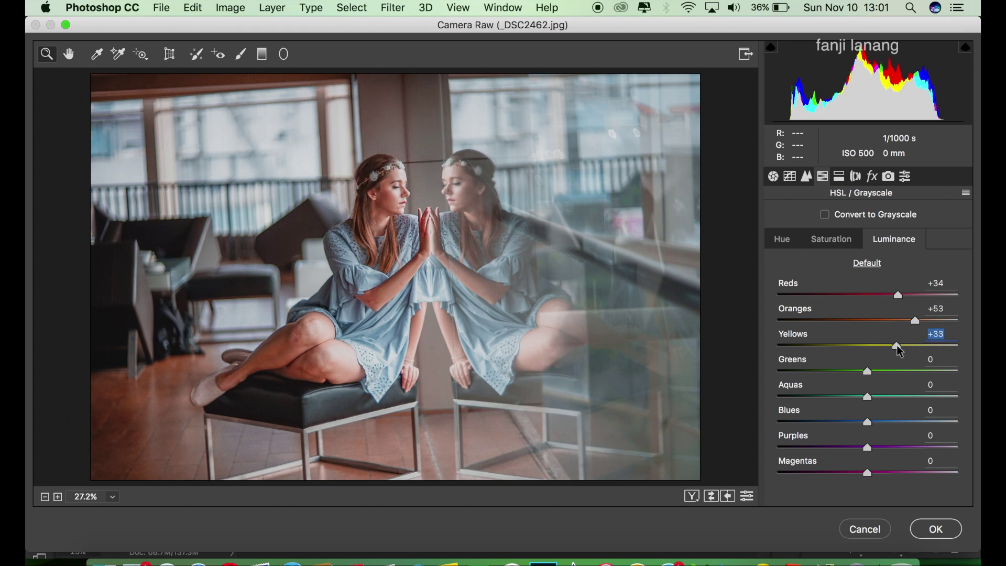
pyautogui.moveTo(882, 397); pyautogui.dragTo(879, 404)
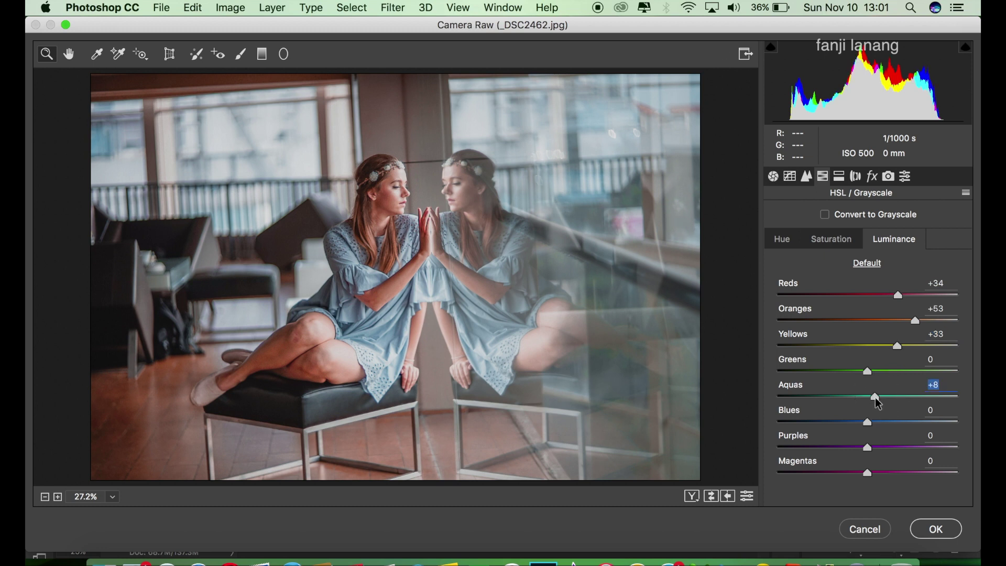
# Split-tone highlights to hue 207, saturation 23 and shadows to hue 35, saturation 14
pyautogui.click(839, 177)
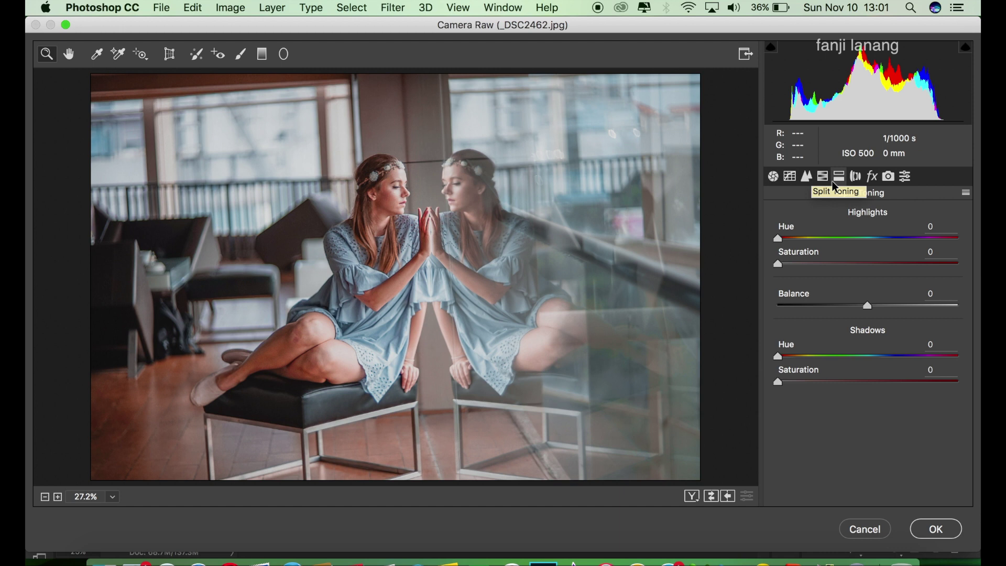
pyautogui.moveTo(876, 240); pyautogui.dragTo(881, 240)
pyautogui.moveTo(801, 268); pyautogui.dragTo(813, 268)
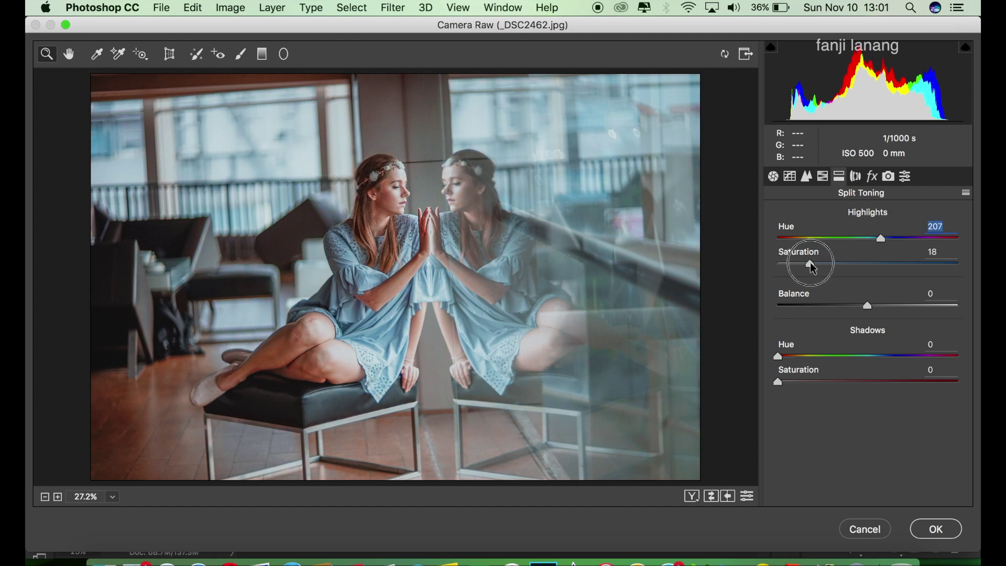
pyautogui.moveTo(813, 269); pyautogui.dragTo(822, 268)
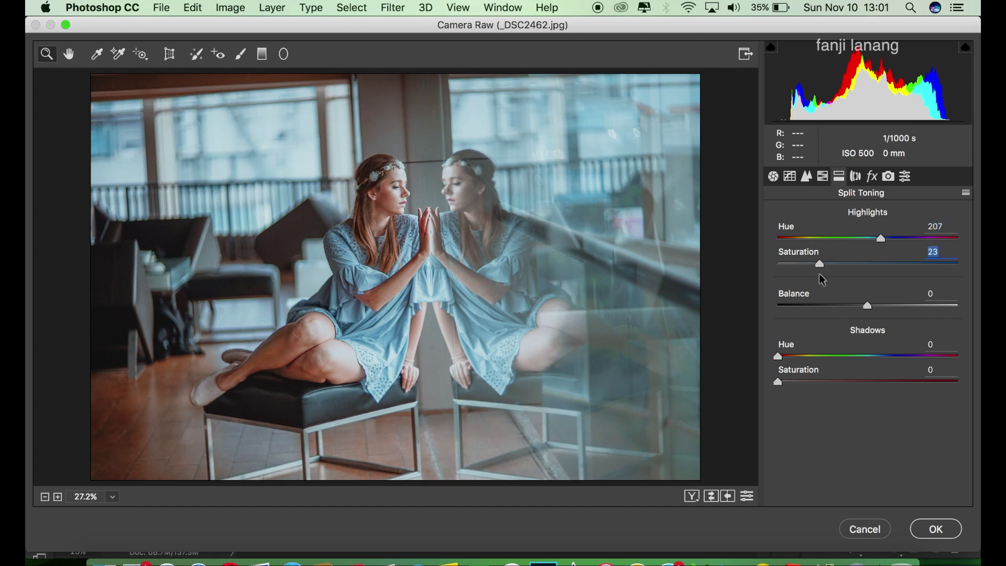
pyautogui.click(790, 357)
pyautogui.moveTo(789, 355); pyautogui.dragTo(805, 384)
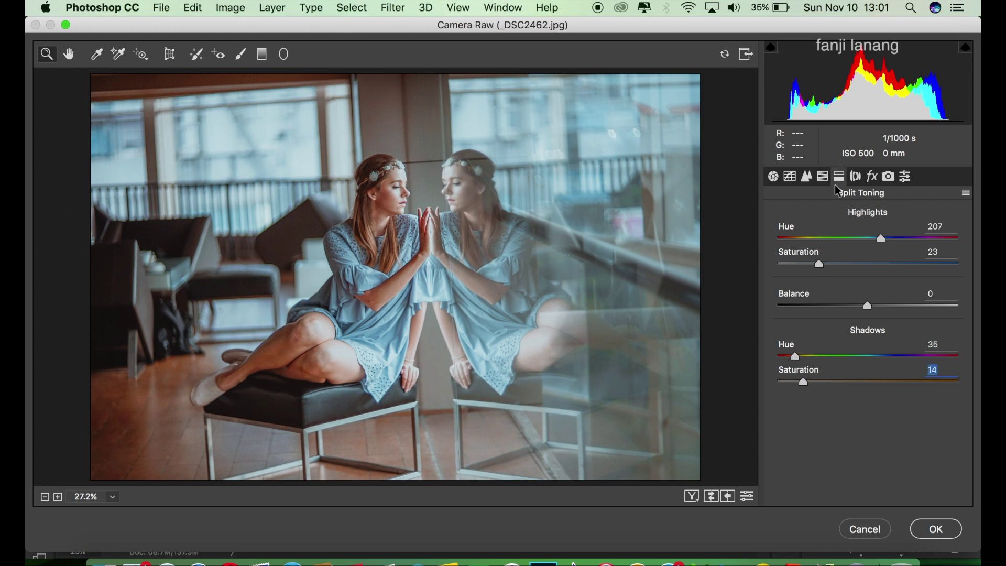
pyautogui.click(857, 177)
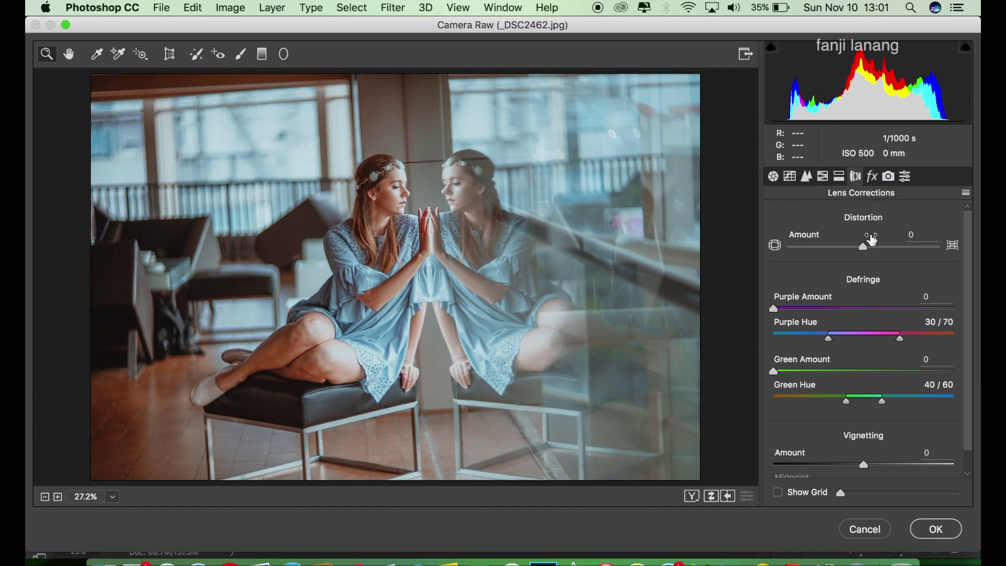
# Add a -54 lens vignette to darken the edges and bring up Camera Calibration settings
pyautogui.click(821, 464)
pyautogui.moveTo(822, 465); pyautogui.dragTo(816, 464)
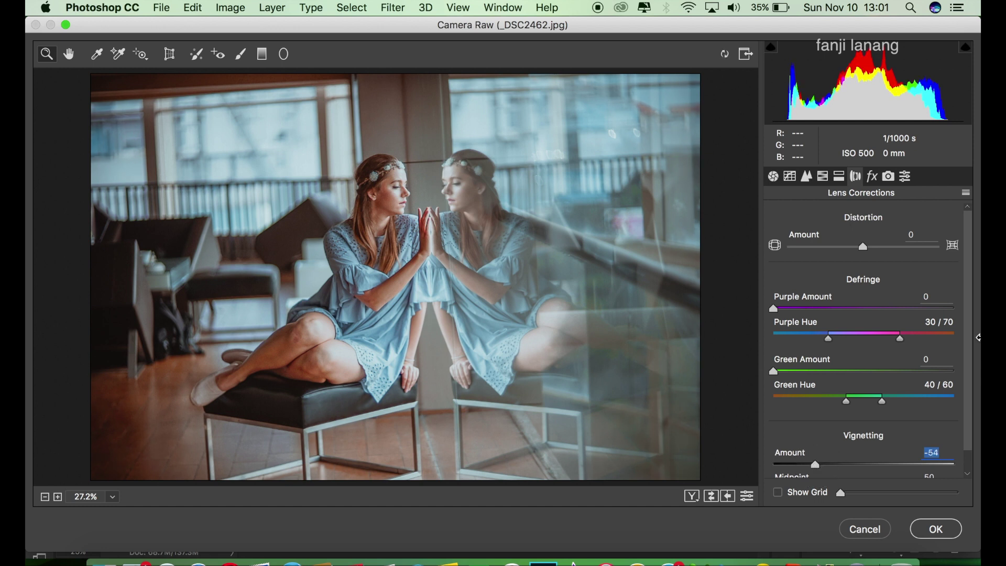
pyautogui.click(873, 178)
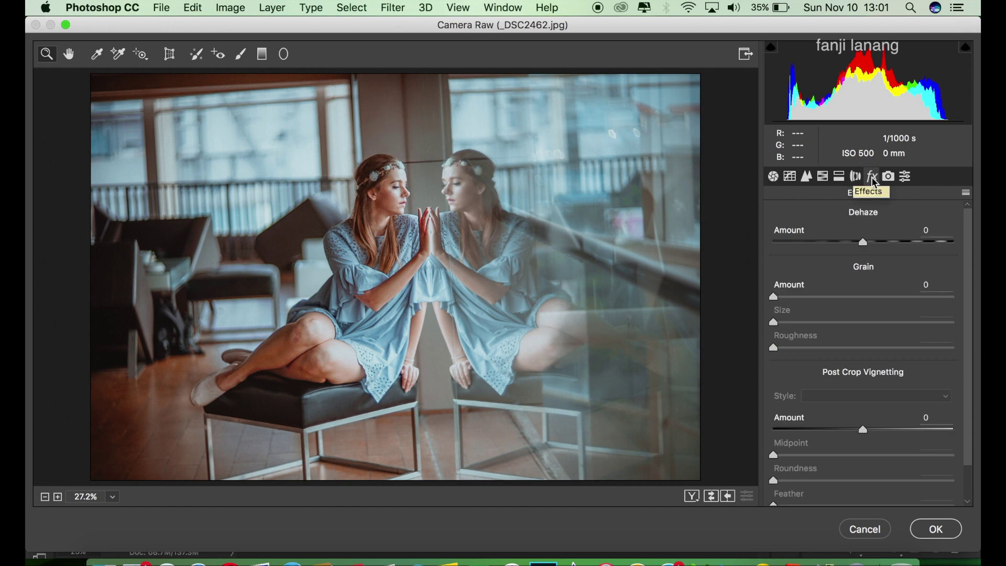
pyautogui.click(890, 178)
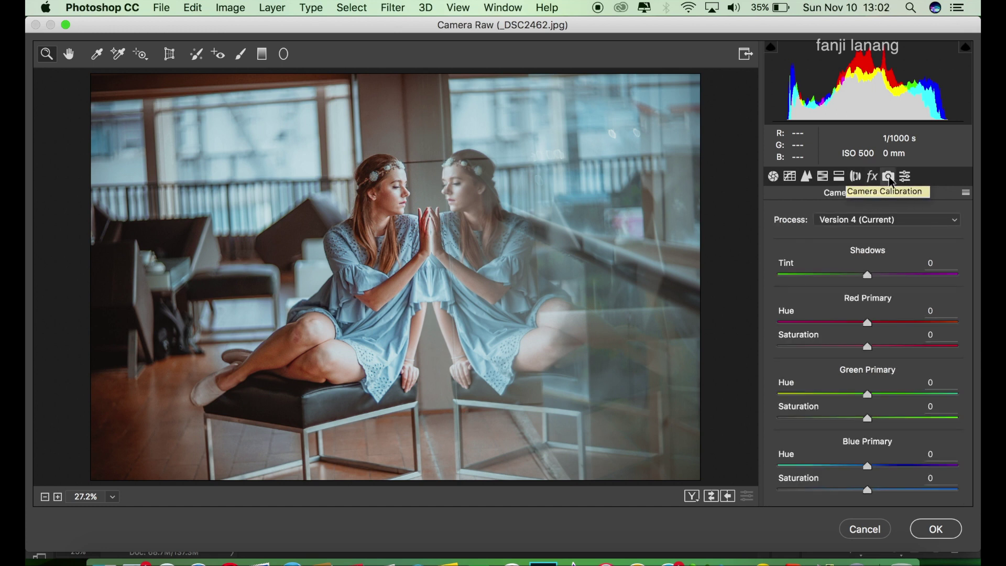
# Set Camera Calibration Red primary to hue +31, saturation -15, and Green to hue -9, saturation +14
pyautogui.click(900, 323)
pyautogui.moveTo(899, 323); pyautogui.dragTo(897, 323)
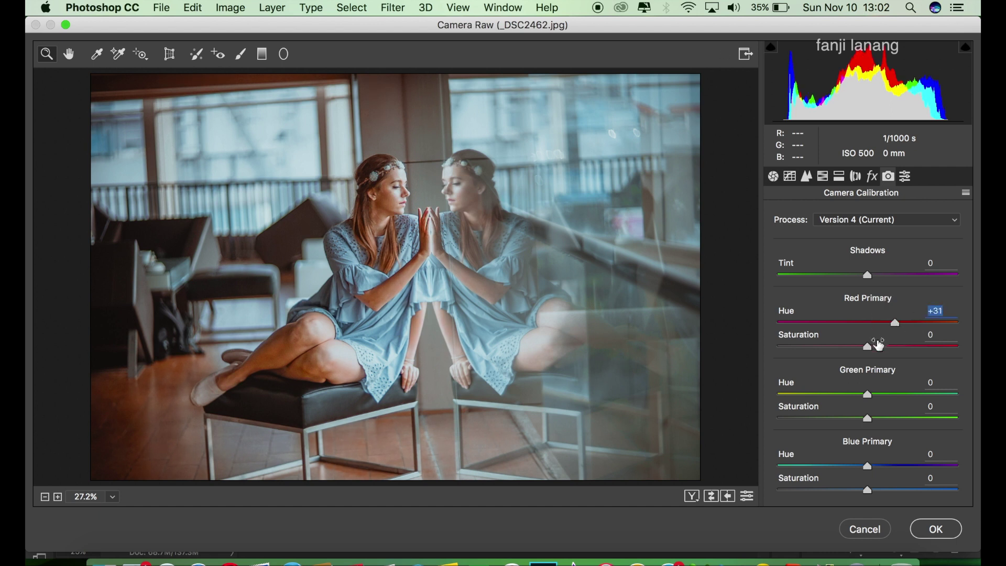
pyautogui.click(856, 346)
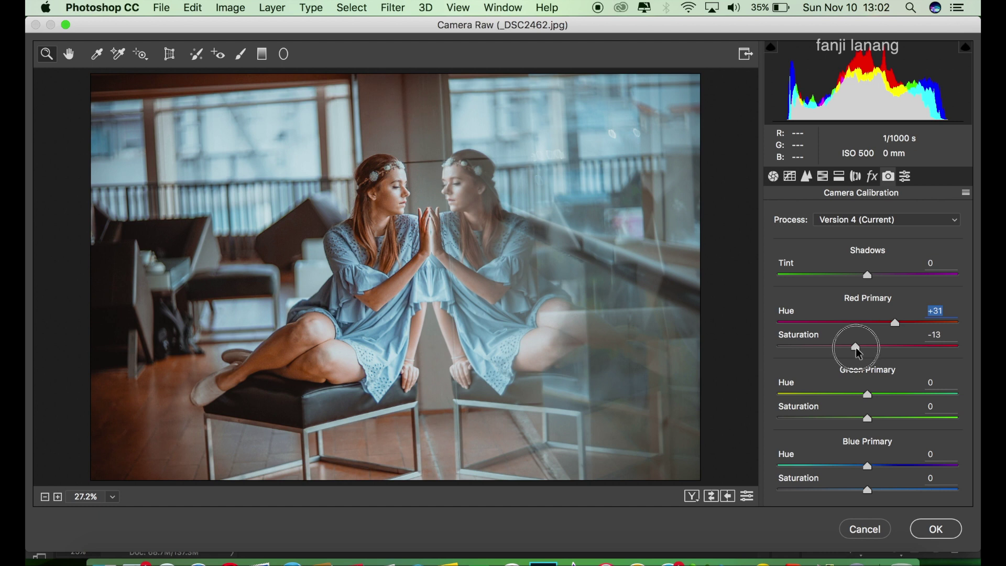
pyautogui.moveTo(857, 350); pyautogui.dragTo(854, 347)
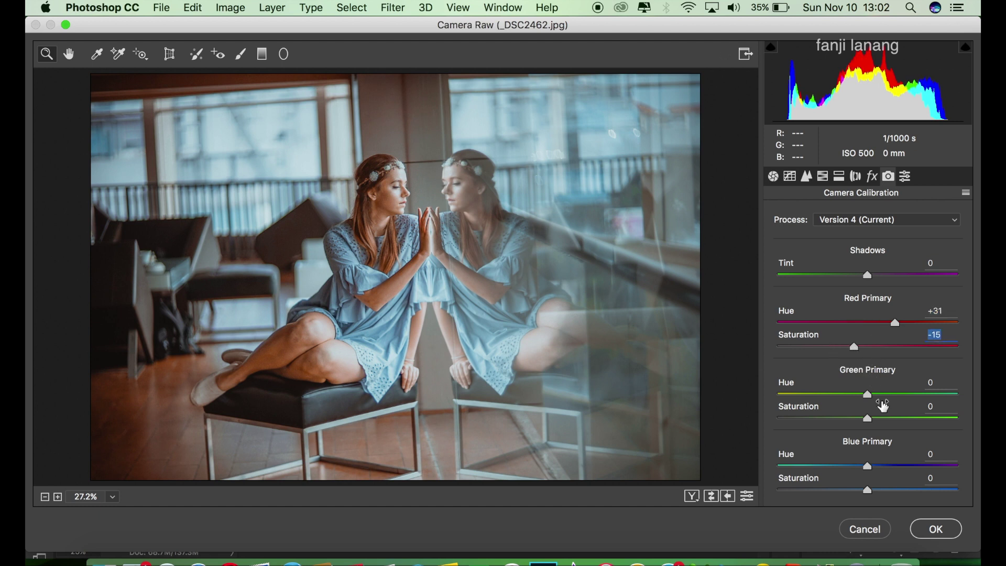
pyautogui.click(860, 394)
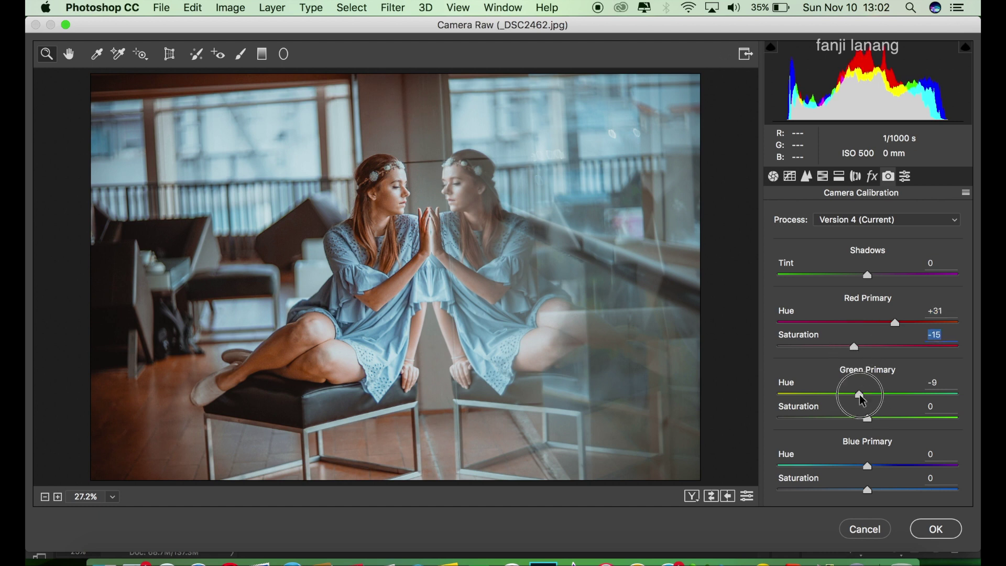
pyautogui.click(881, 418)
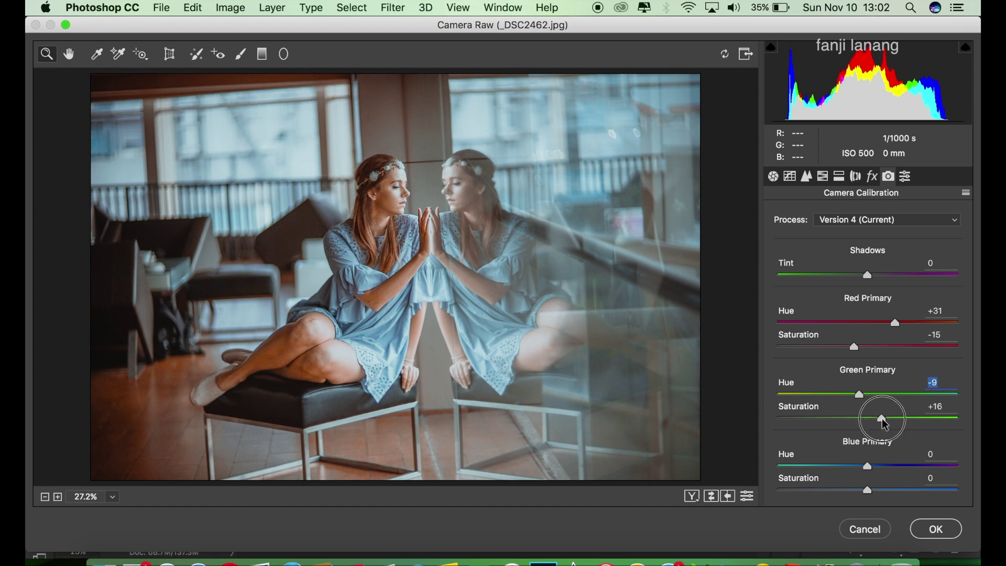
pyautogui.click(881, 420)
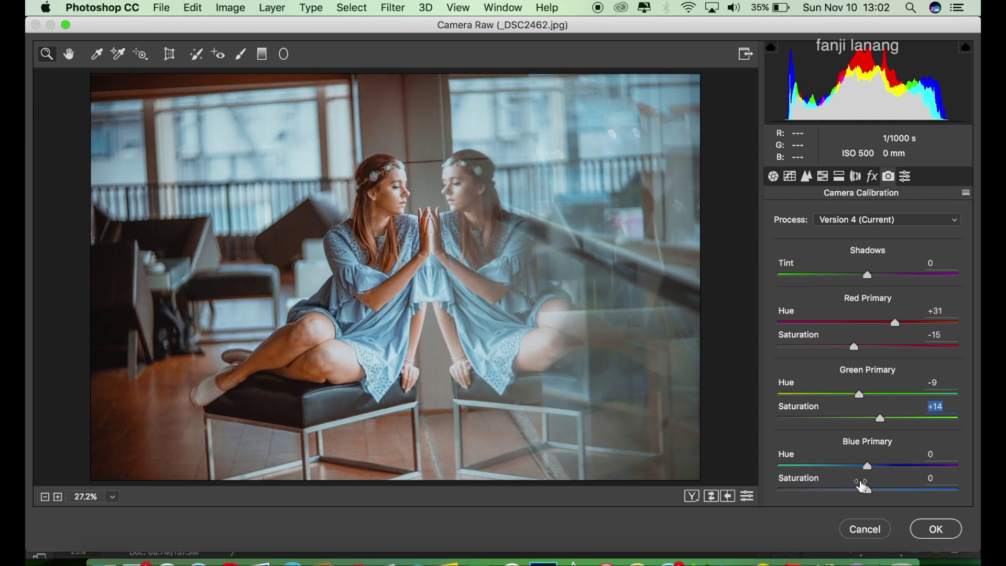
# Set Blue primary hue -31 and saturation +27, compare Before/After, and commit the grade
pyautogui.moveTo(850, 466); pyautogui.dragTo(840, 468)
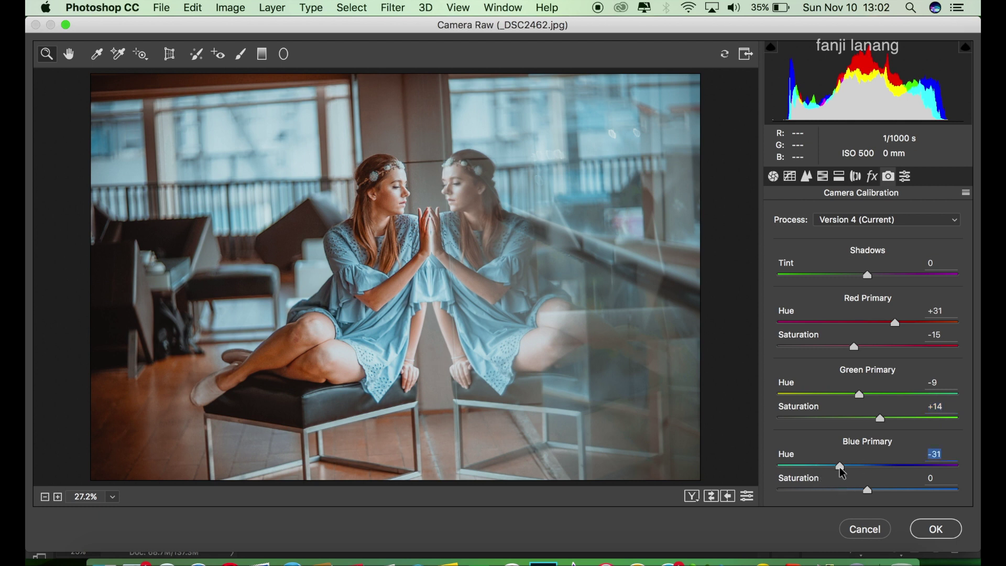
pyautogui.click(885, 490)
pyautogui.moveTo(885, 493); pyautogui.dragTo(894, 496)
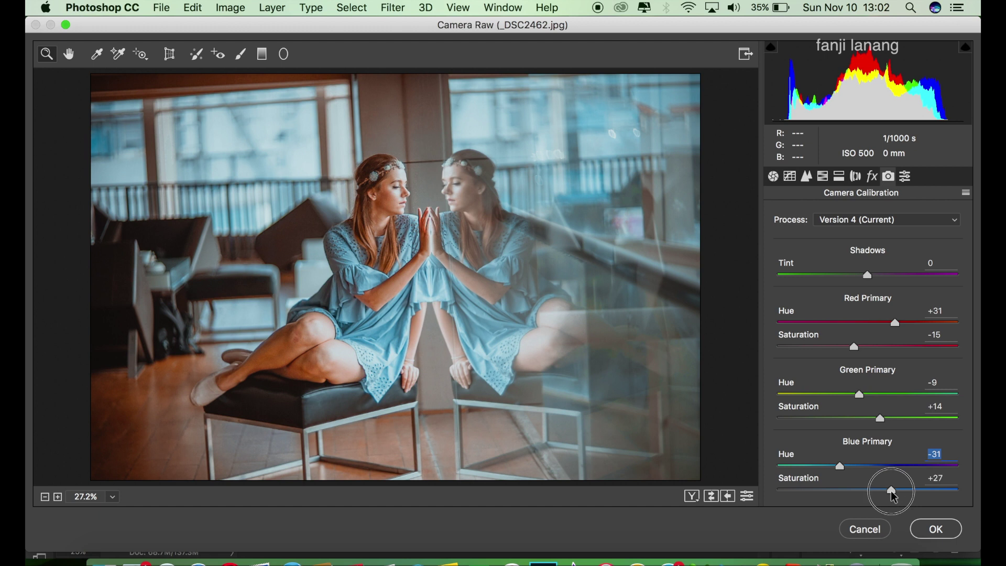
pyautogui.click(893, 493)
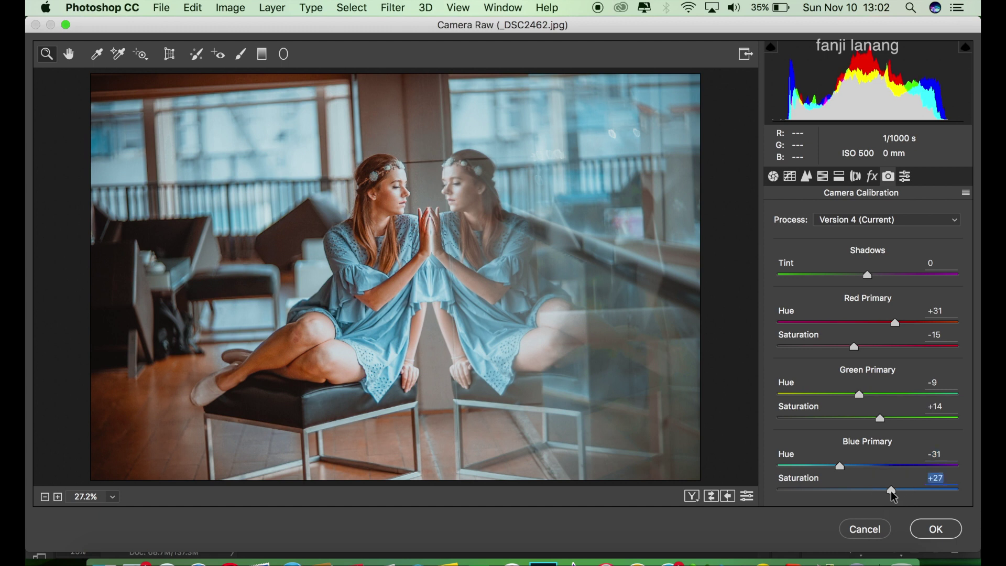
pyautogui.click(692, 496)
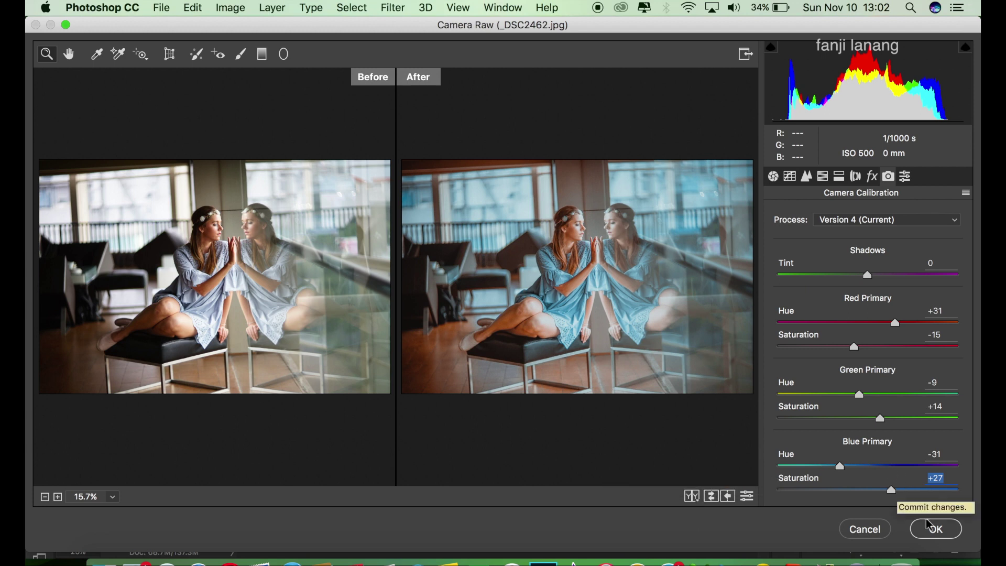
pyautogui.click(932, 530)
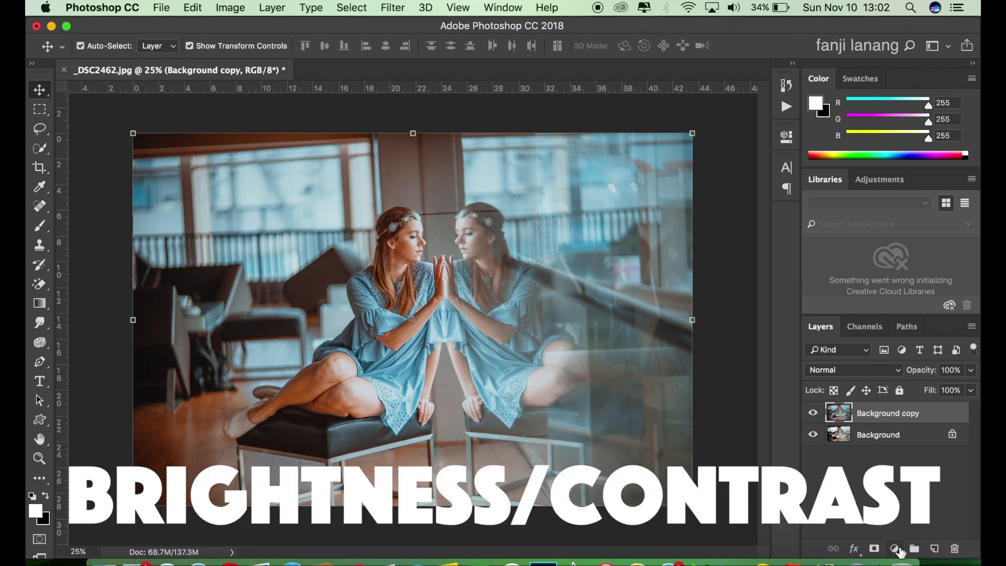
# Add a Brightness/Contrast adjustment layer with brightness 10 and contrast 5, then compare with and without it
pyautogui.click(895, 548)
pyautogui.click(904, 310)
pyautogui.click(741, 200)
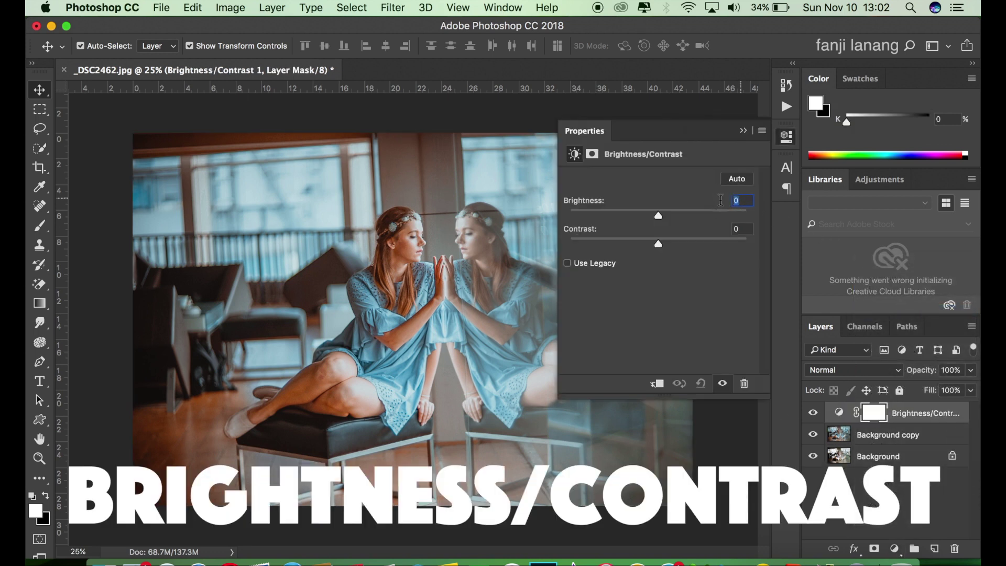
pyautogui.write('10')
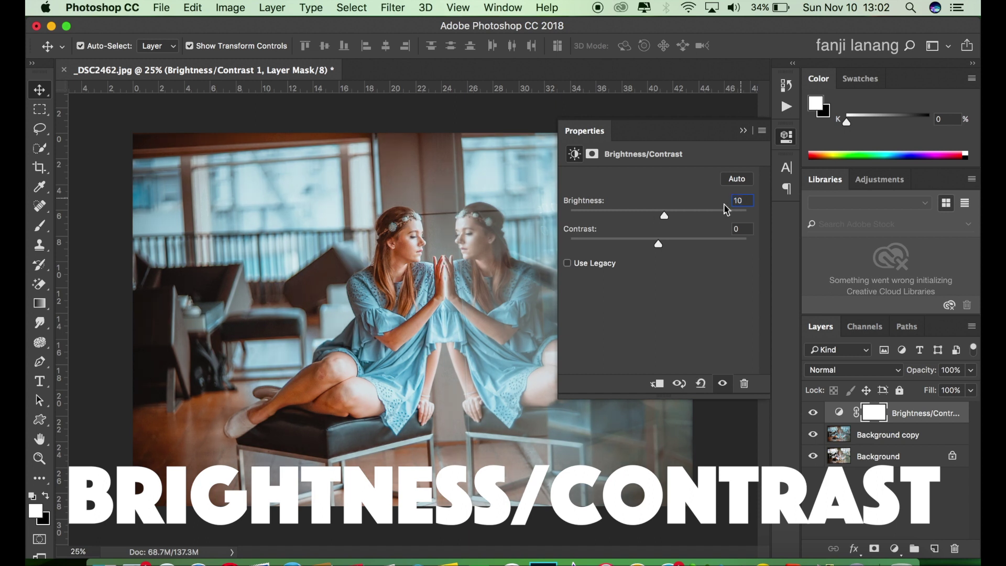
pyautogui.click(741, 227)
pyautogui.click(743, 131)
pyautogui.click(813, 412)
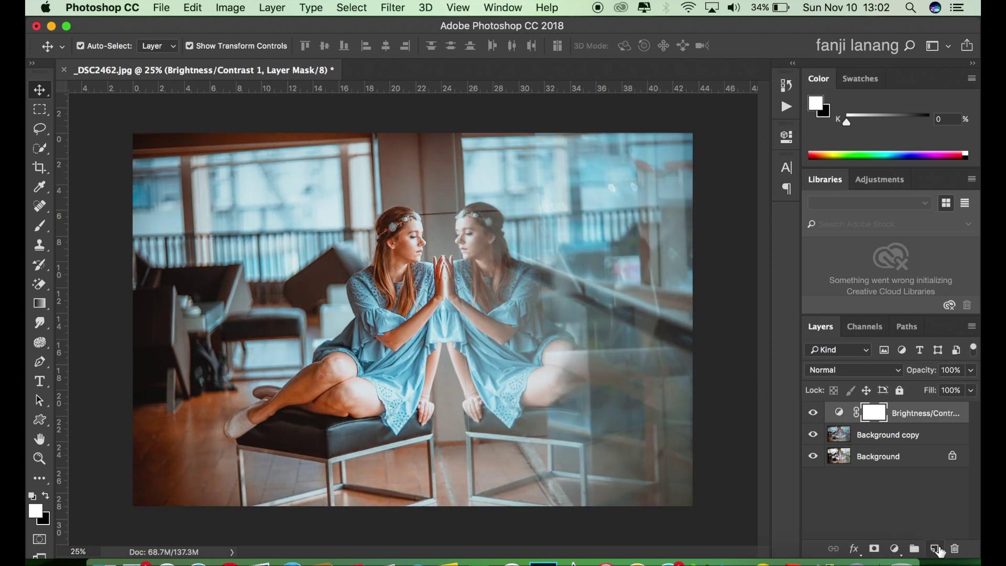
# On a new Layer 1, stamp a white signature-brush watermark at the photo's lower right
pyautogui.click(934, 549)
pyautogui.click(40, 225)
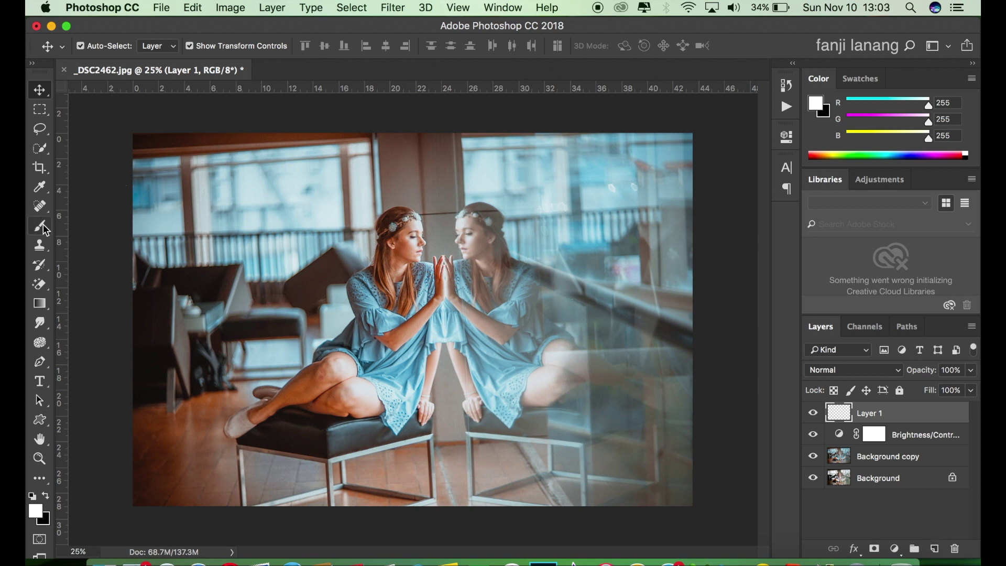
pyautogui.click(104, 47)
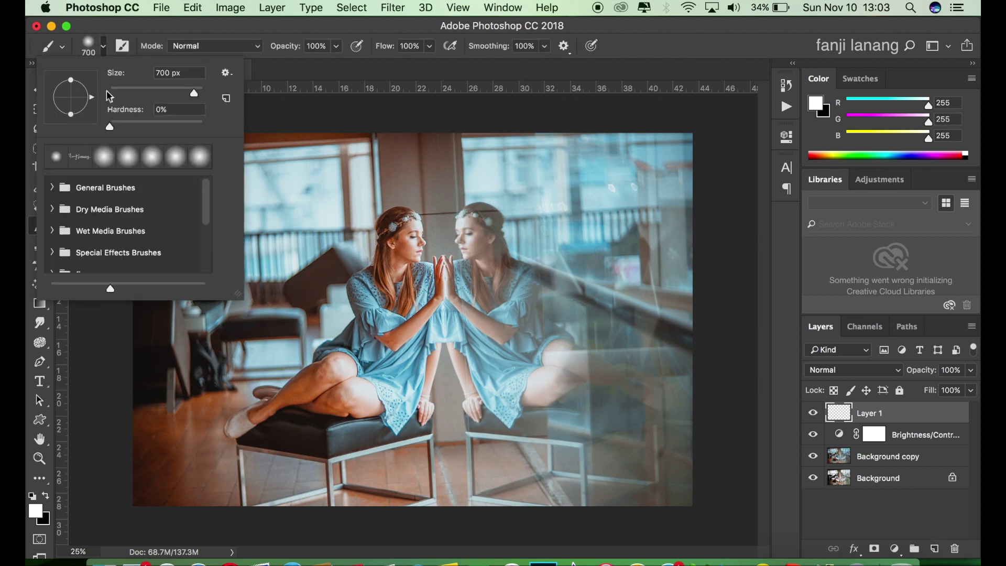
pyautogui.click(80, 157)
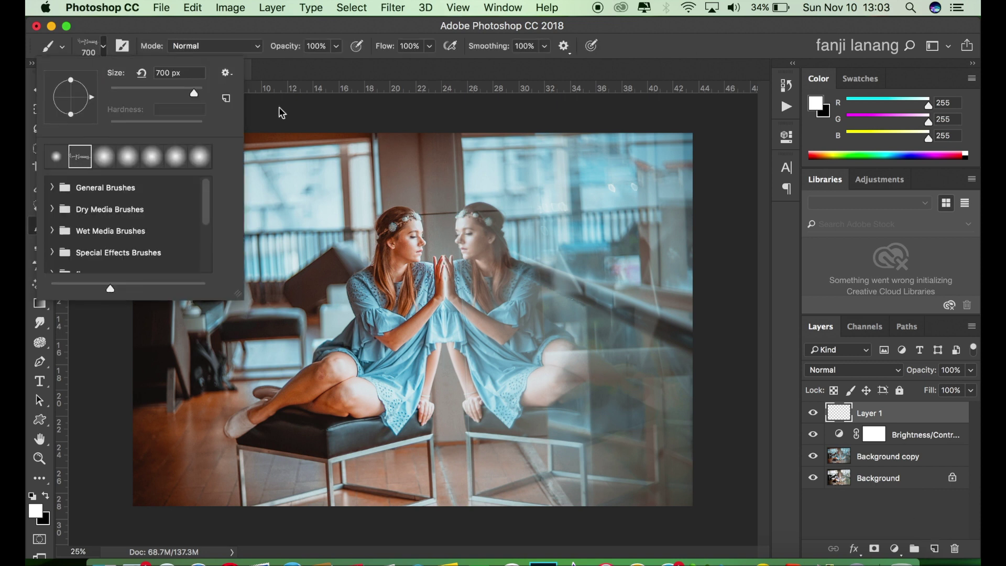
pyautogui.click(657, 71)
pyautogui.click(634, 480)
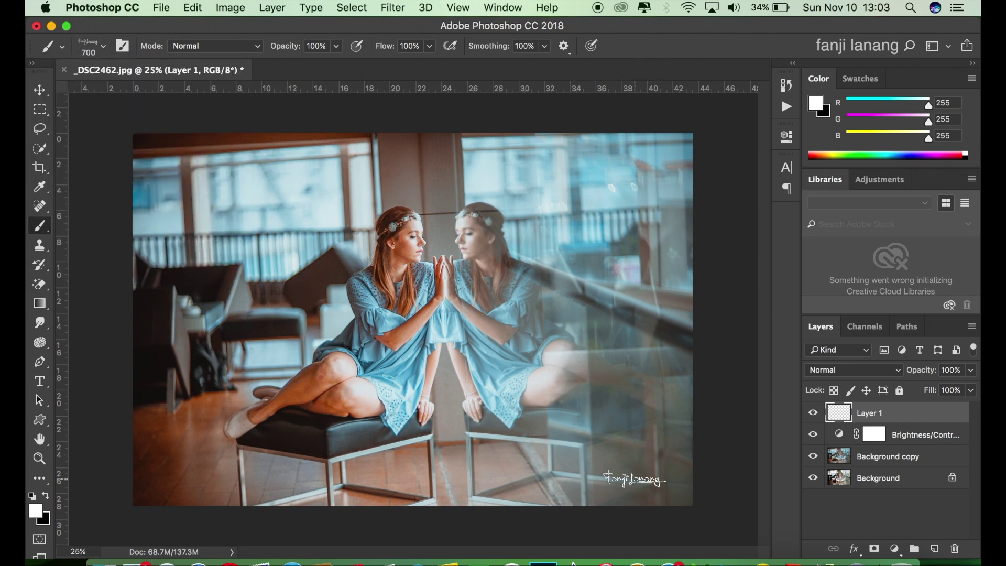